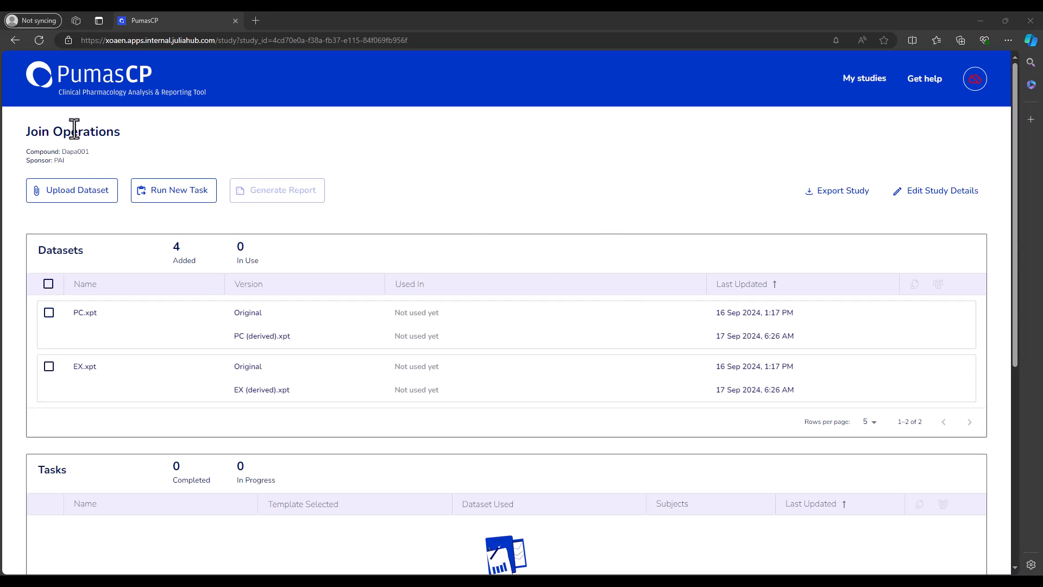
pyautogui.click(27, 136)
pyautogui.moveTo(27, 136); pyautogui.dragTo(121, 131)
pyautogui.click(517, 216)
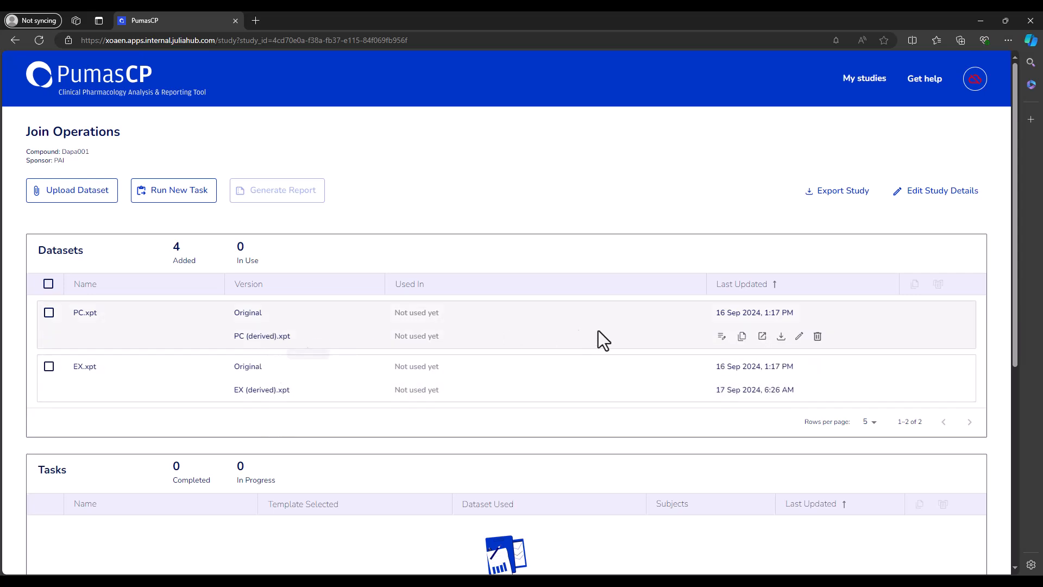
# Step: Examine the join types offered by the Join transformation on PC (derived).xpt and close the dataset editor without saving
pyautogui.click(800, 337)
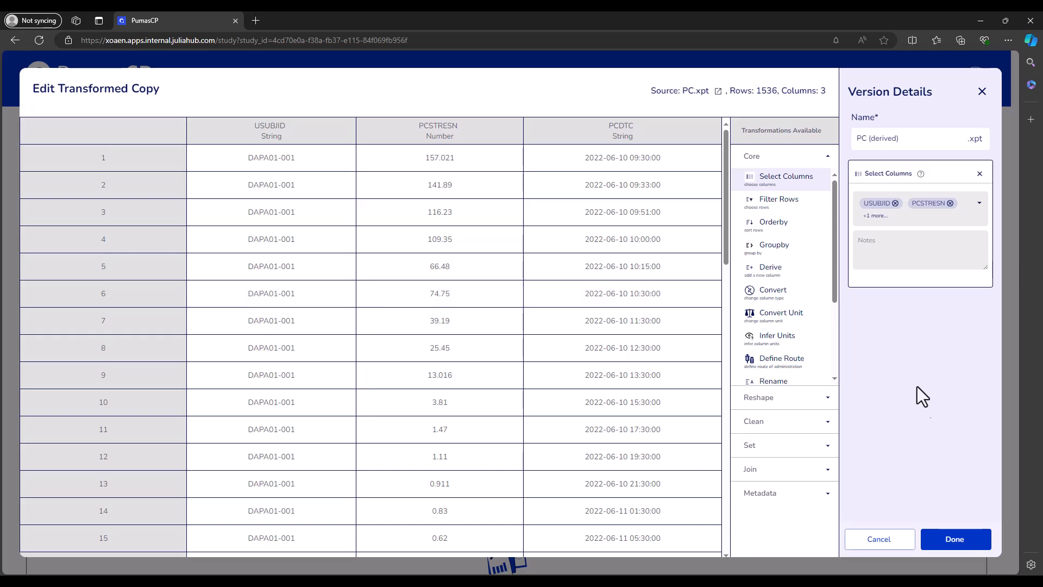
pyautogui.click(773, 478)
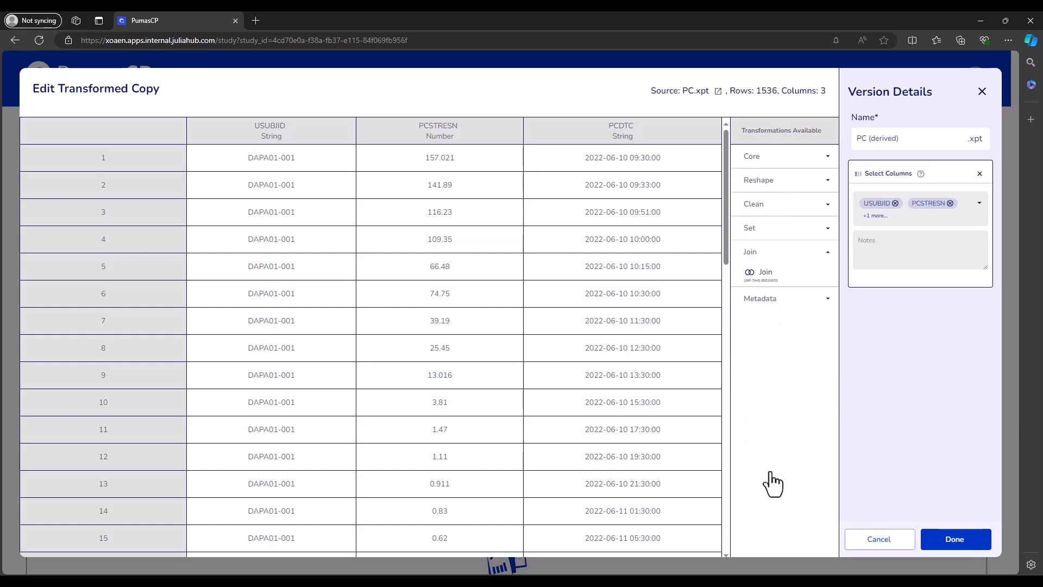
pyautogui.click(783, 280)
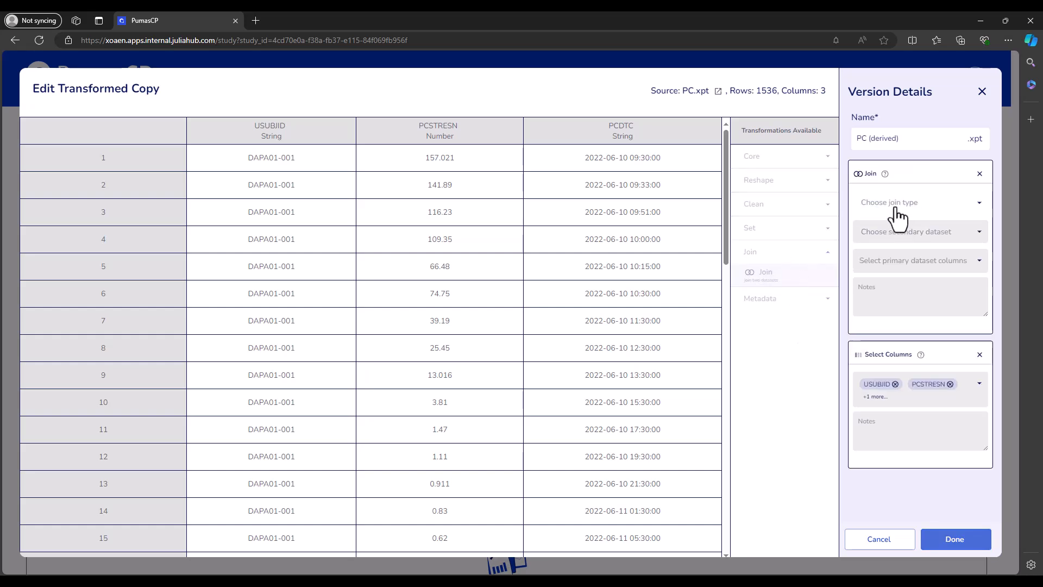
pyautogui.click(922, 208)
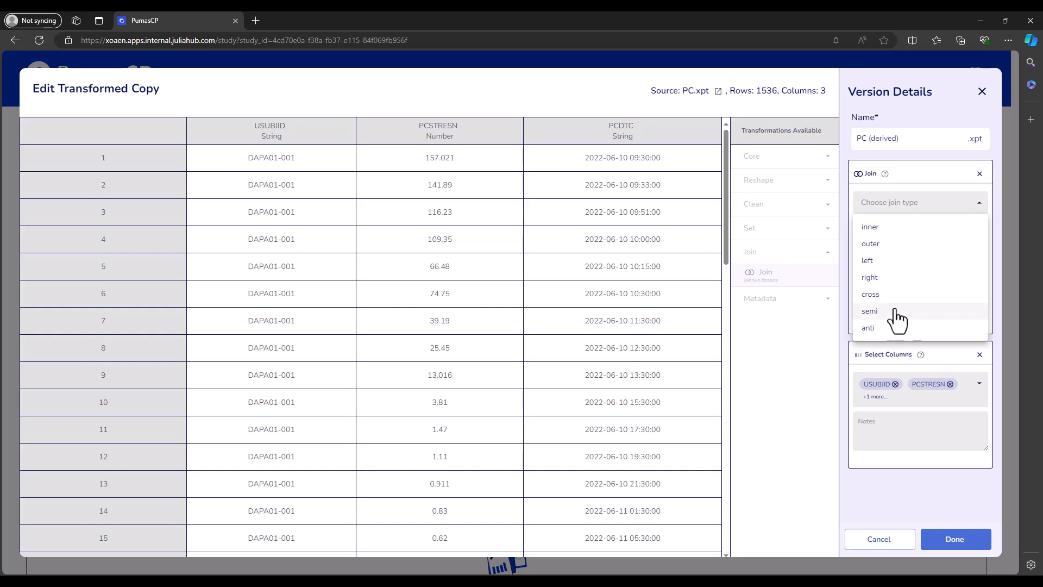
pyautogui.click(845, 249)
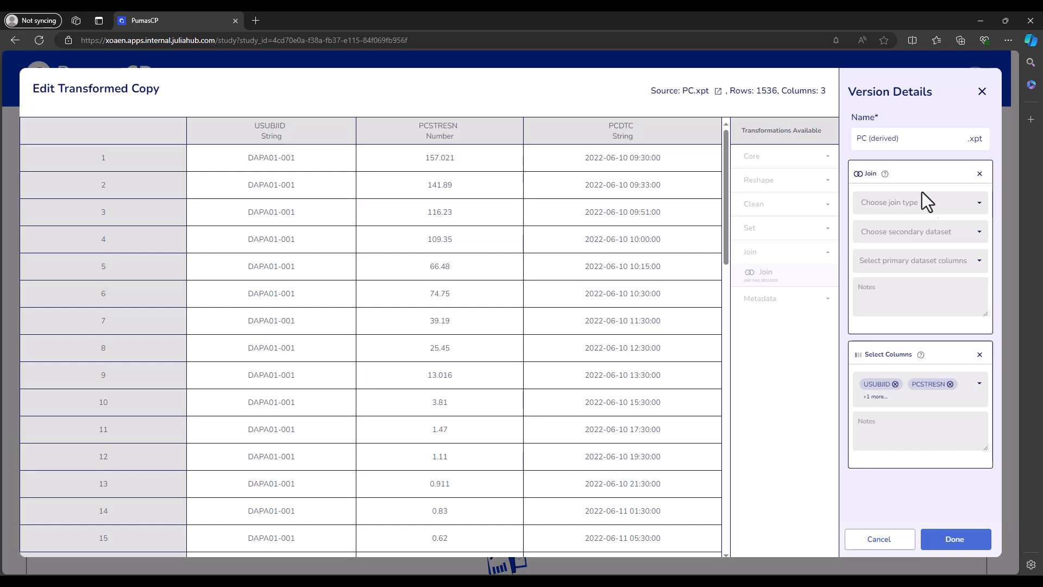
pyautogui.click(981, 175)
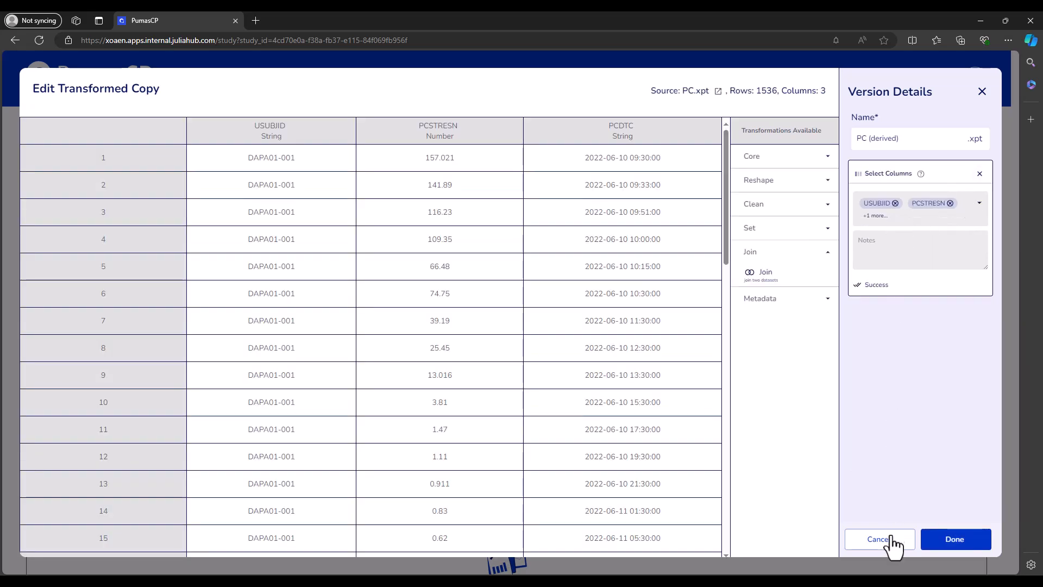
pyautogui.click(895, 545)
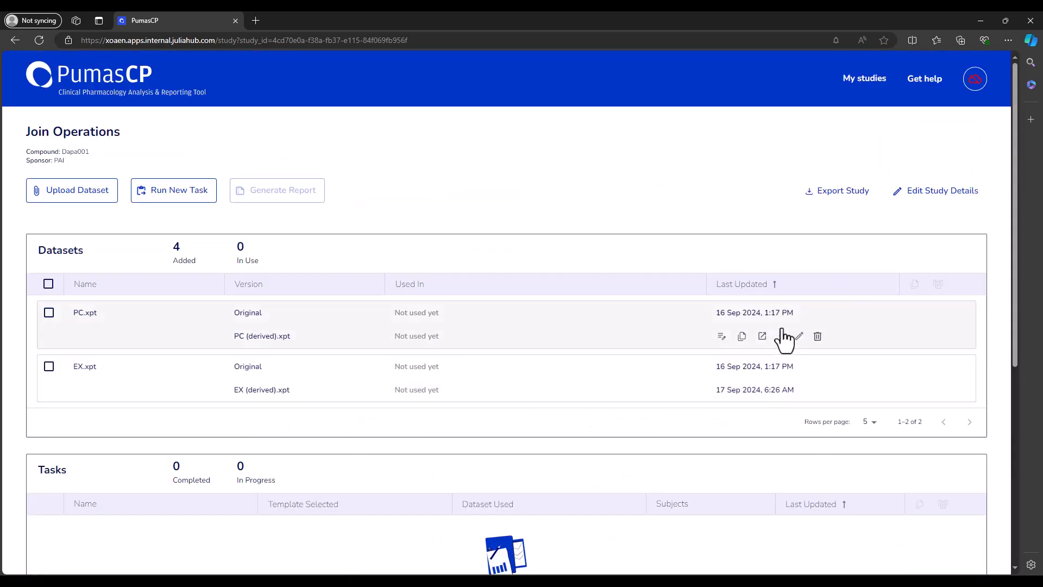
# Step: View the columns and rows of the EX (derived).xpt dataset and close it without changes
pyautogui.moveTo(715, 346)
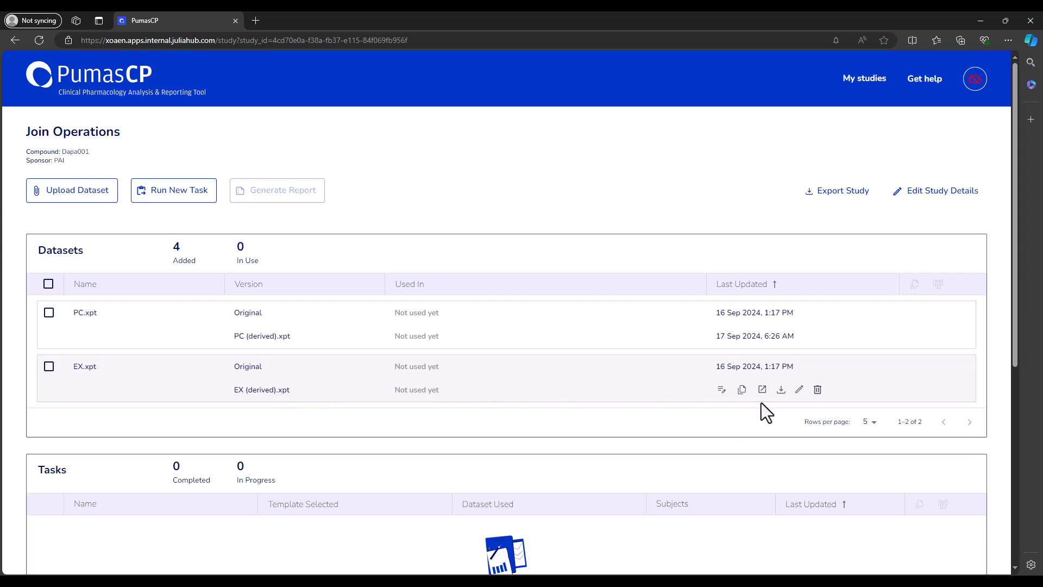
pyautogui.click(799, 390)
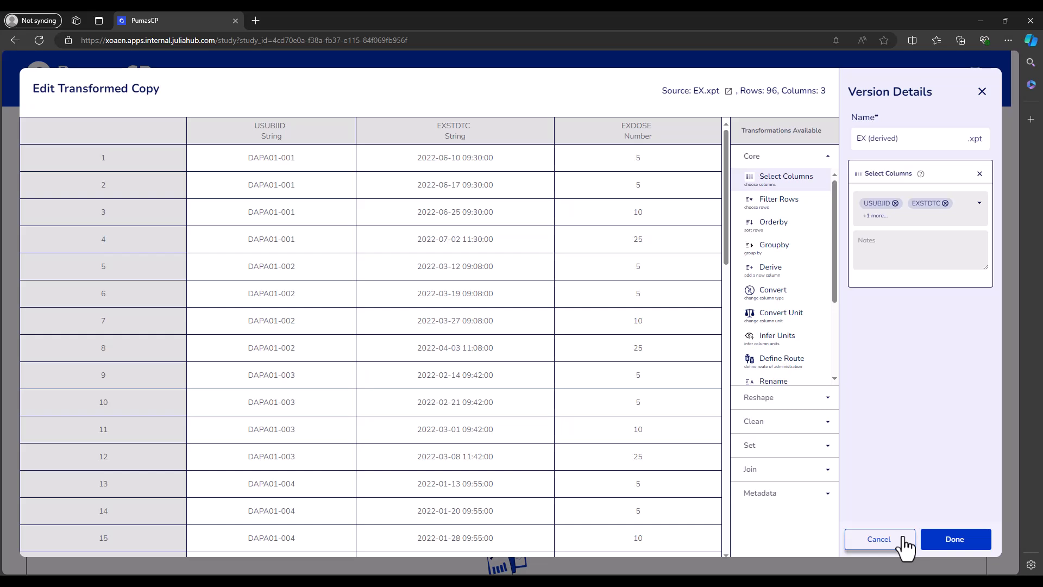
pyautogui.click(879, 539)
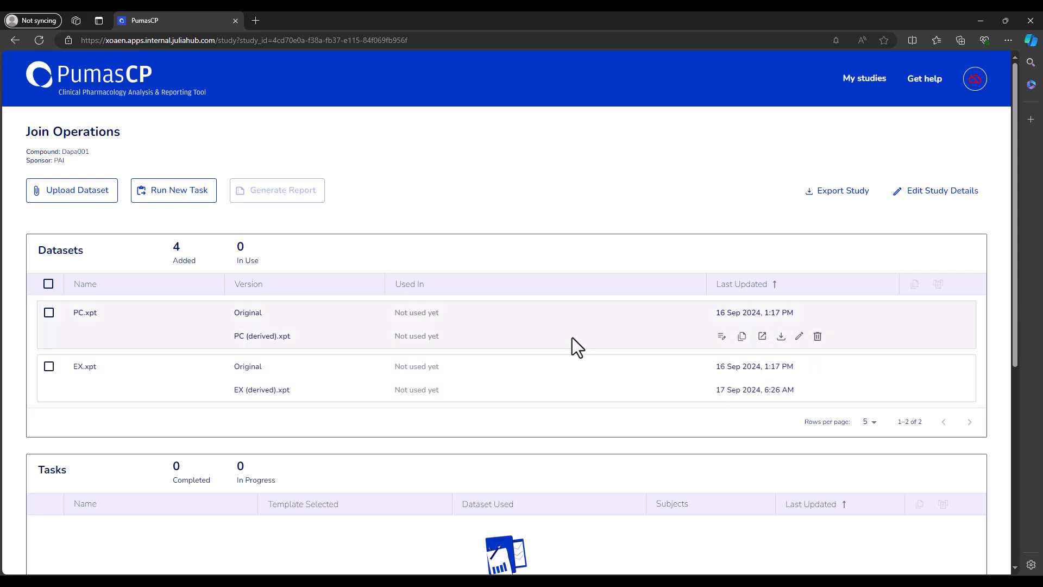
# Step: Add an inner Join transformation to PC (derived).xpt with EX (derived).xpt as the secondary dataset
pyautogui.click(799, 337)
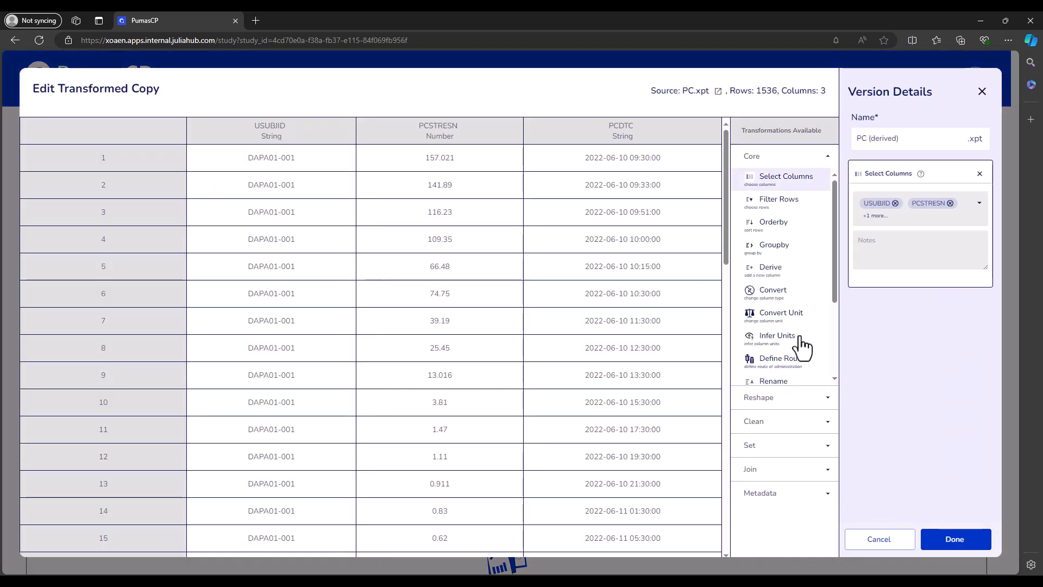
pyautogui.click(774, 471)
pyautogui.click(763, 275)
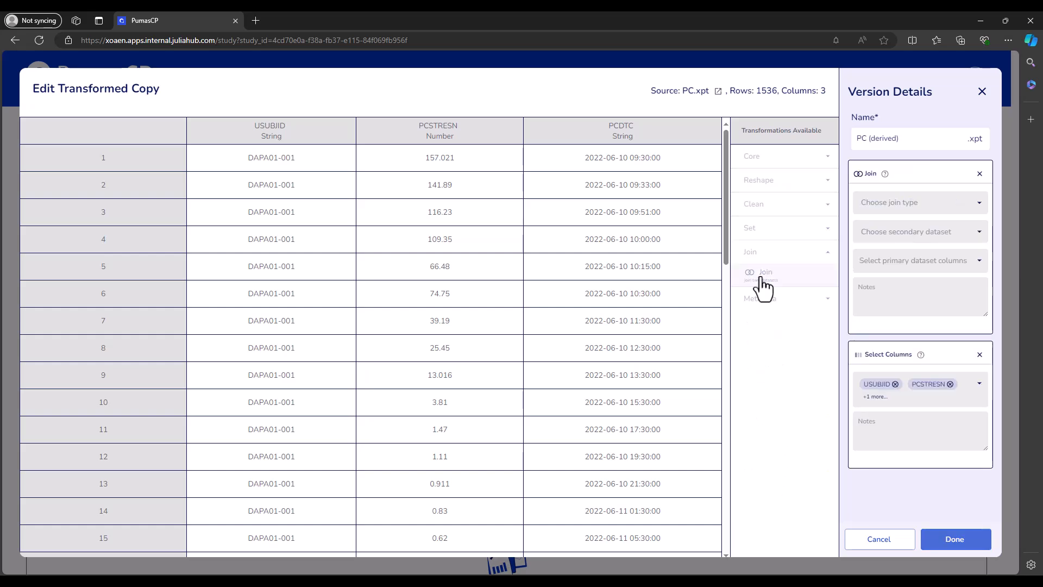
pyautogui.click(931, 209)
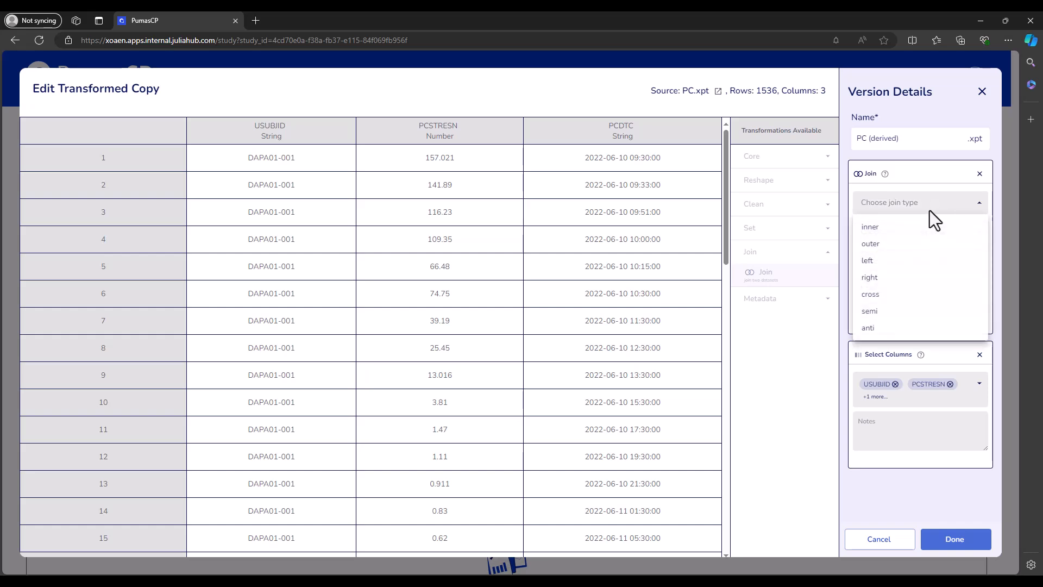
pyautogui.click(895, 229)
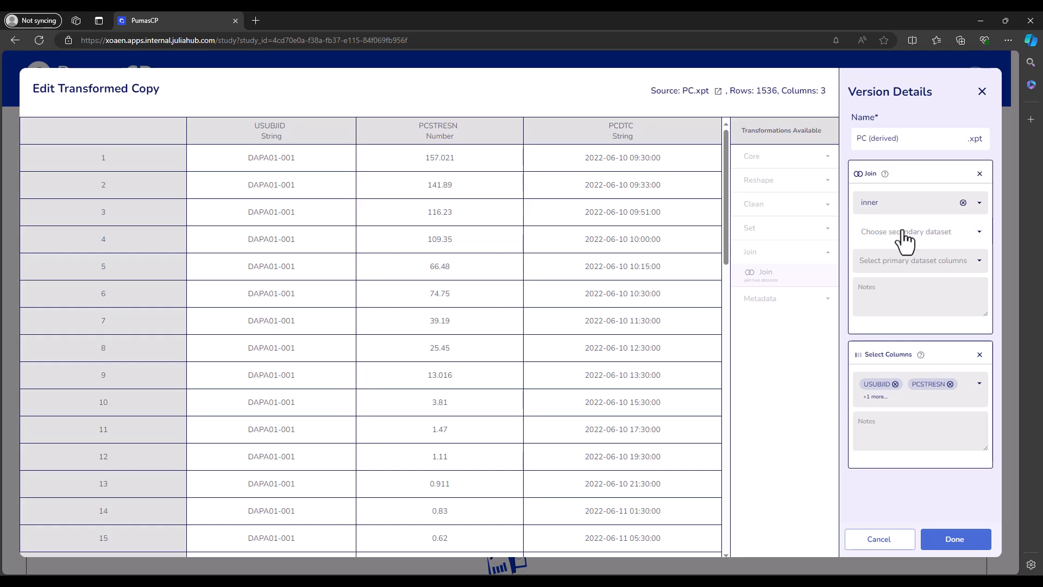
pyautogui.click(957, 238)
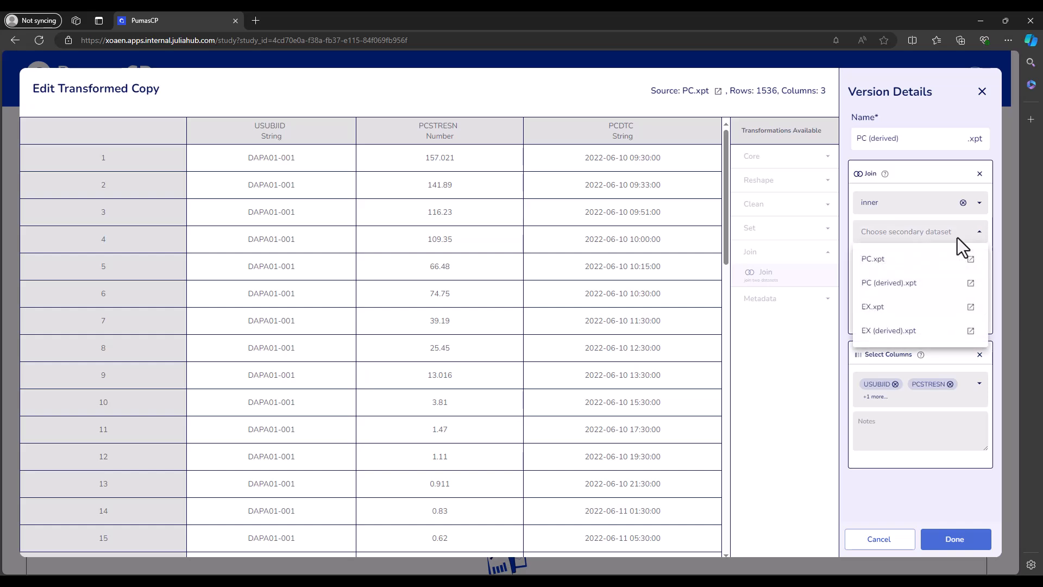
pyautogui.click(910, 337)
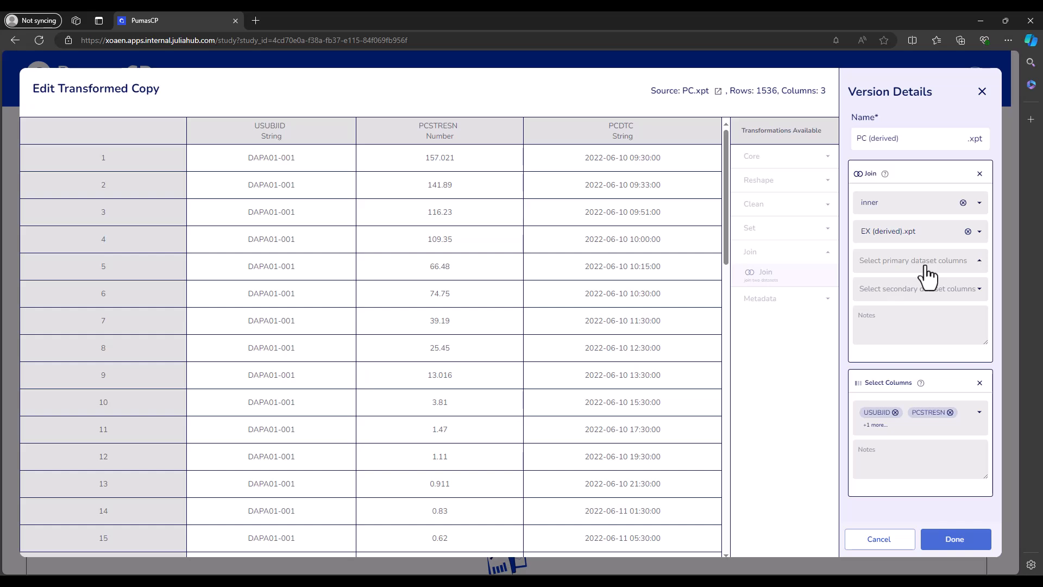
# Step: Match the primary columns USUBJID and PCDTC to the secondary columns USUBJID and EXSTDTC to run the inner join
pyautogui.click(928, 264)
pyautogui.click(905, 284)
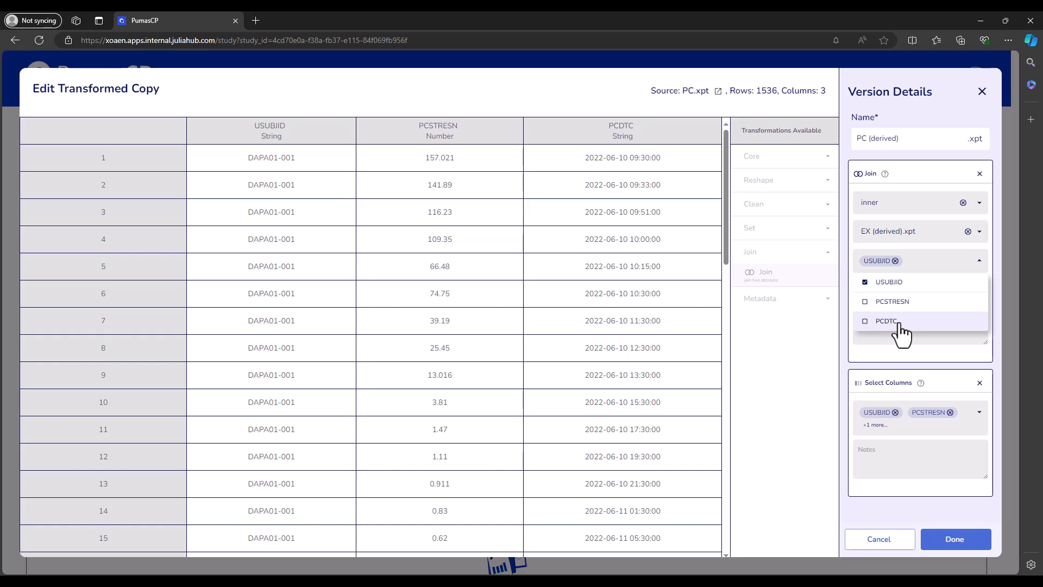
pyautogui.click(898, 323)
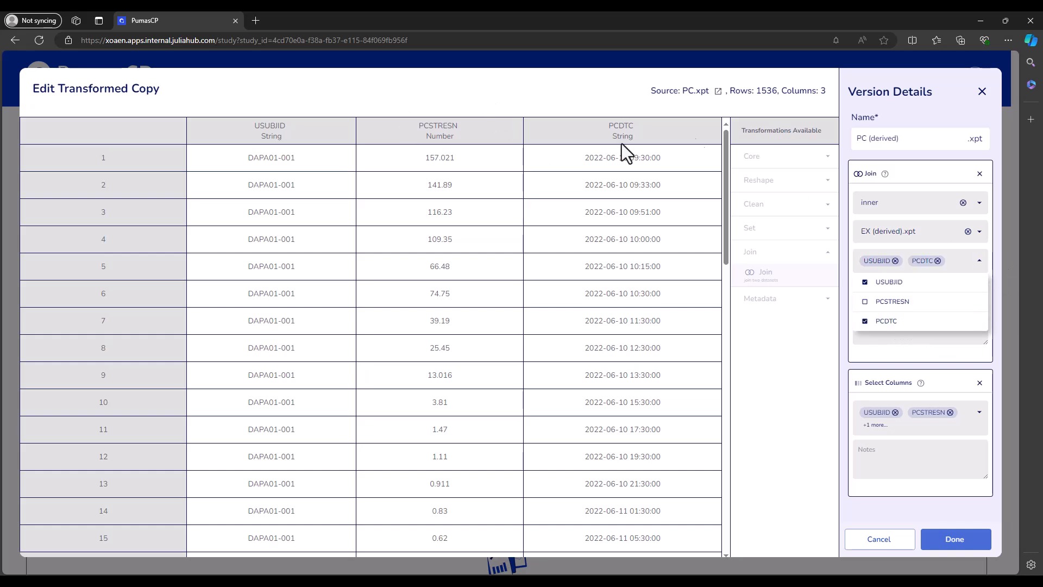
pyautogui.click(844, 262)
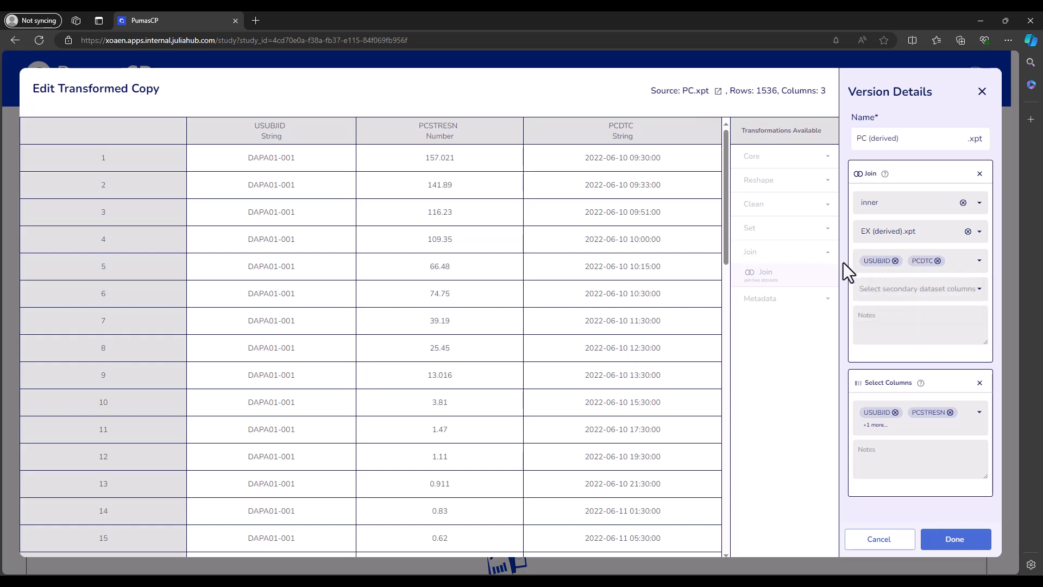
pyautogui.click(905, 295)
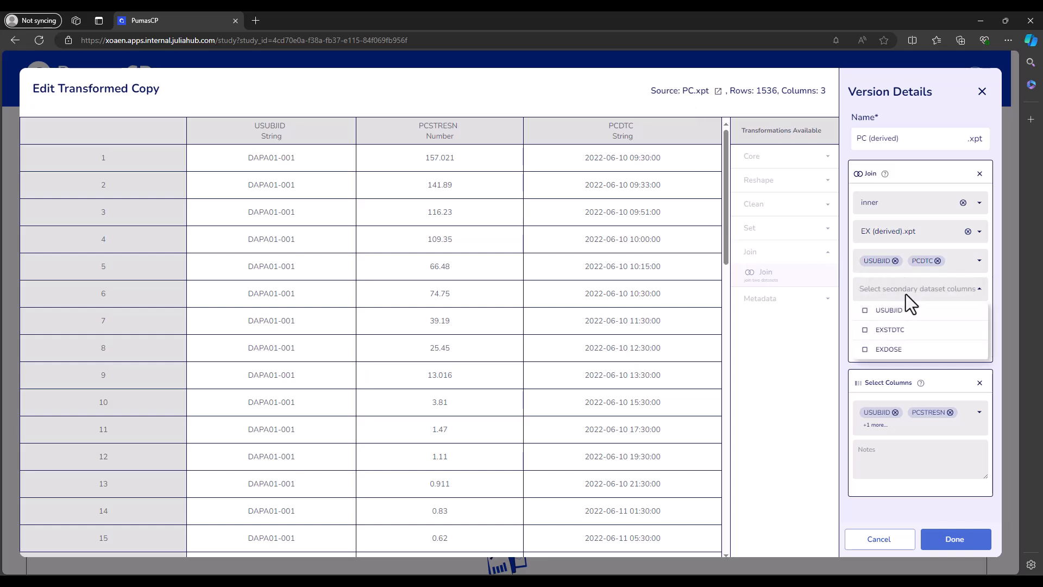
pyautogui.click(900, 312)
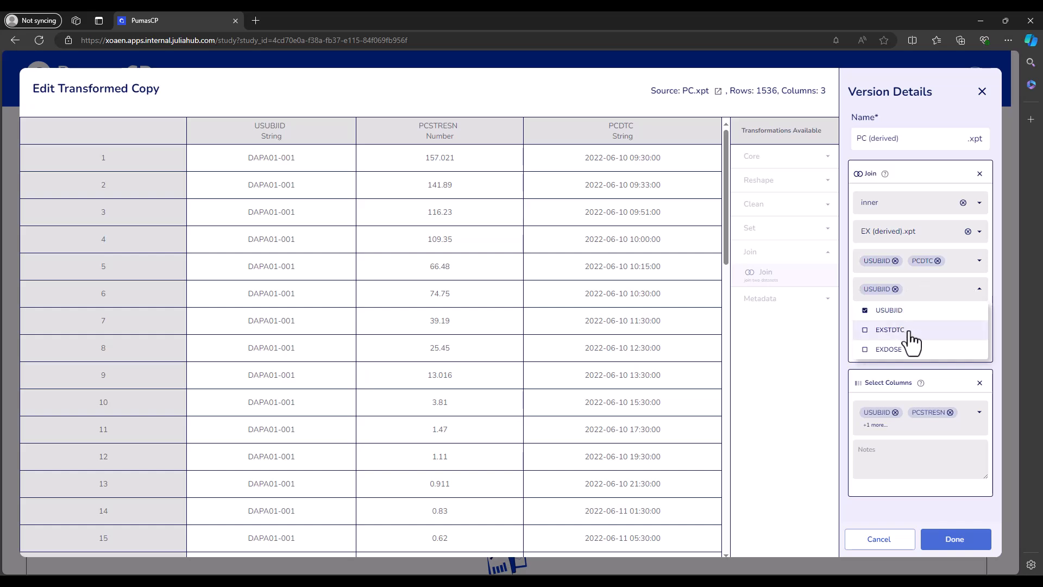
pyautogui.click(907, 331)
pyautogui.click(845, 269)
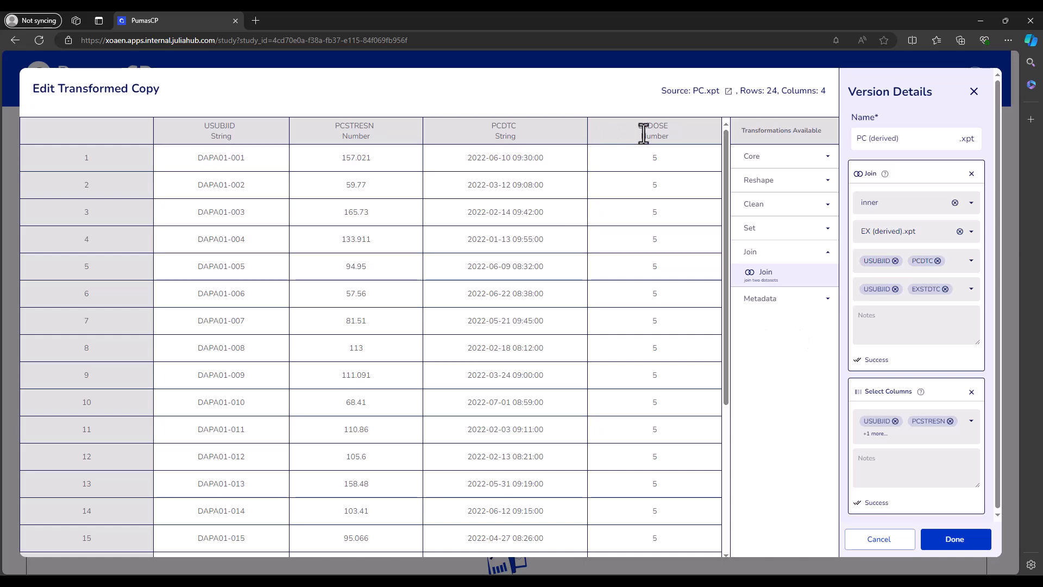
# Step: Examine the joined table's EXDOSE column, the first row's USUBJID and PCDTC values, and the total row count
pyautogui.moveTo(638, 126); pyautogui.dragTo(669, 131)
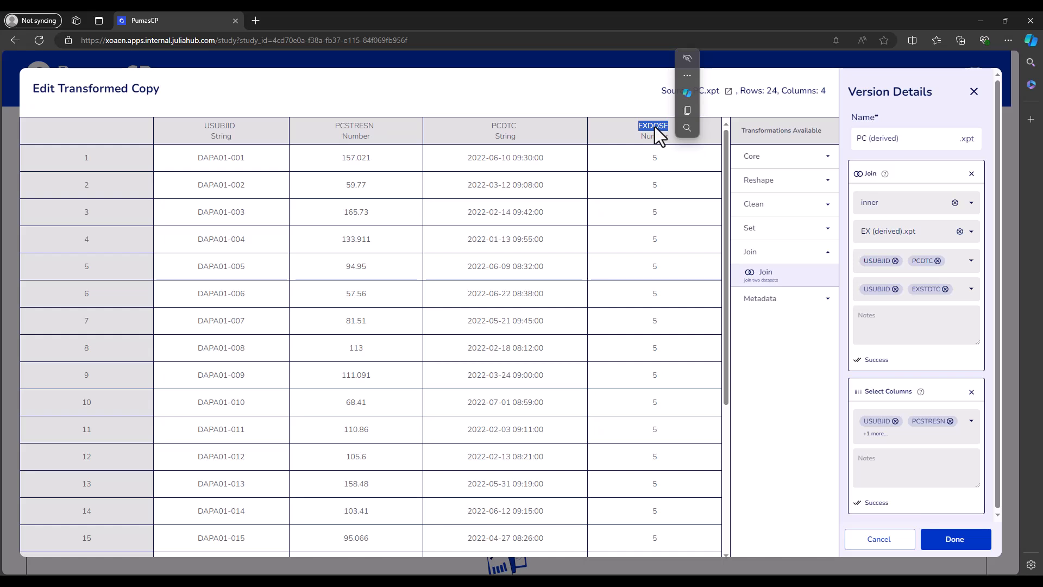
pyautogui.click(503, 70)
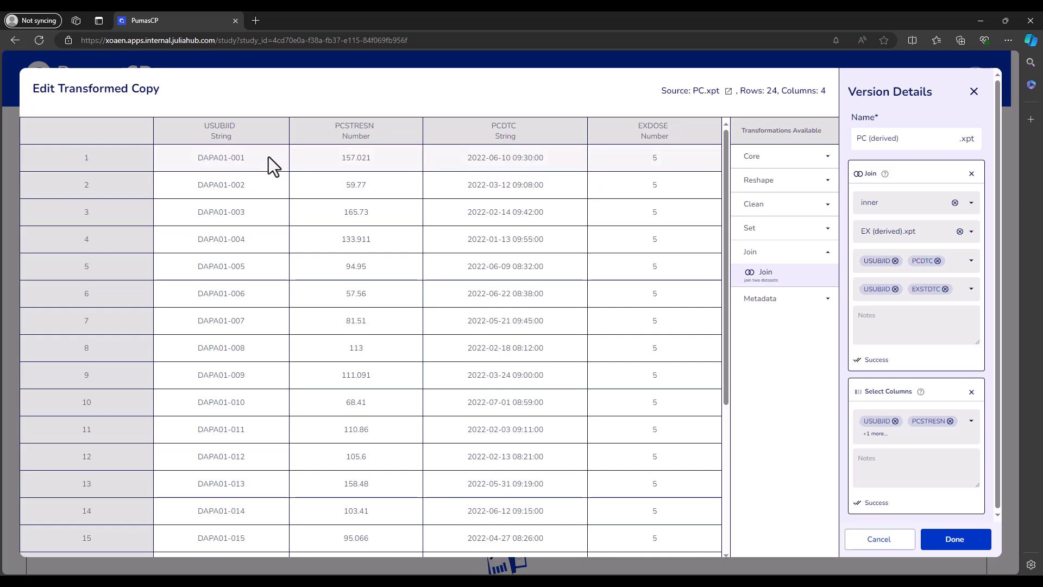
pyautogui.moveTo(198, 158); pyautogui.dragTo(246, 161)
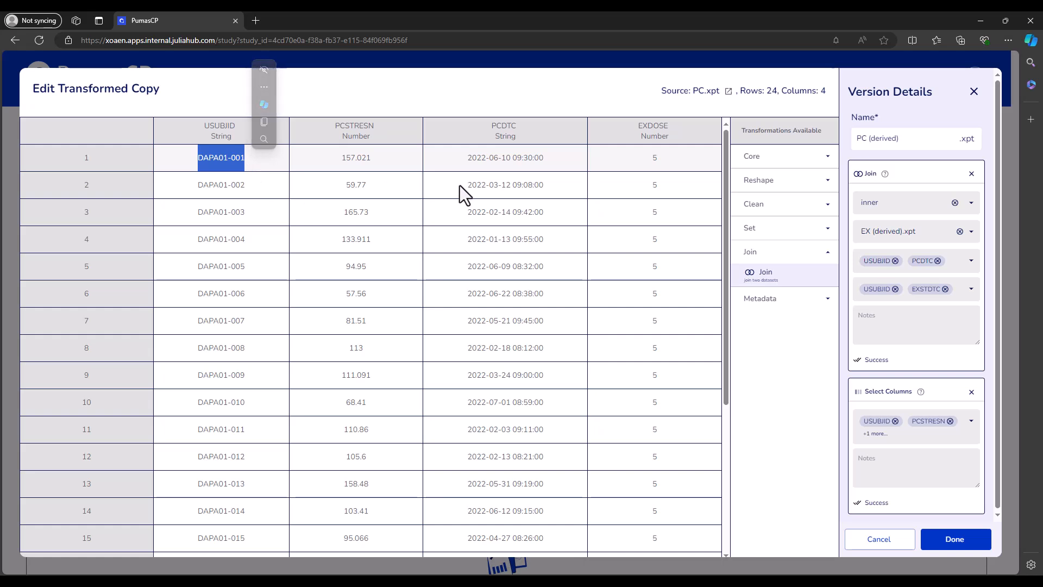
pyautogui.moveTo(467, 160); pyautogui.dragTo(541, 163)
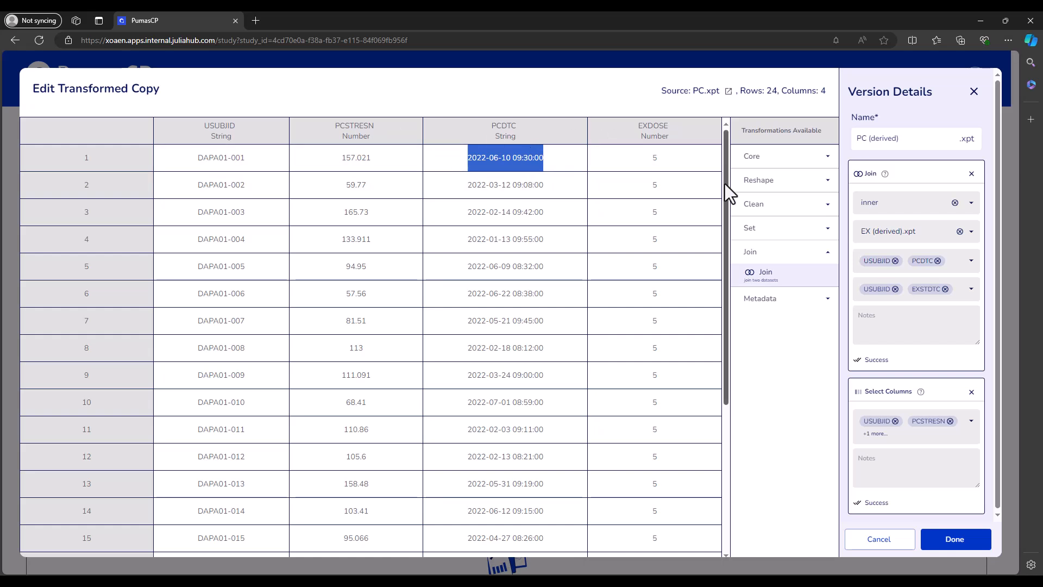
pyautogui.click(585, 105)
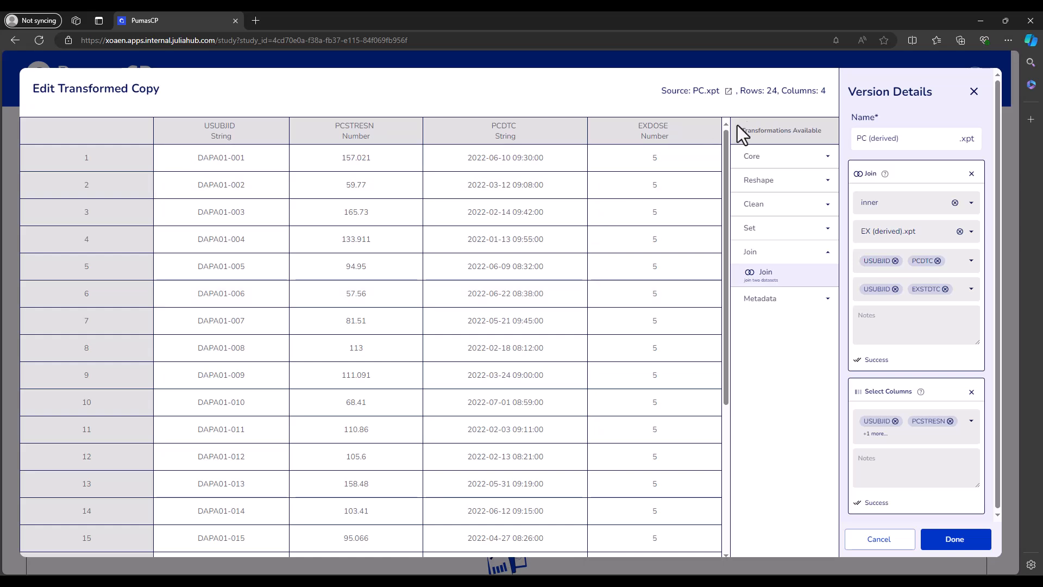
pyautogui.doubleClick(773, 94)
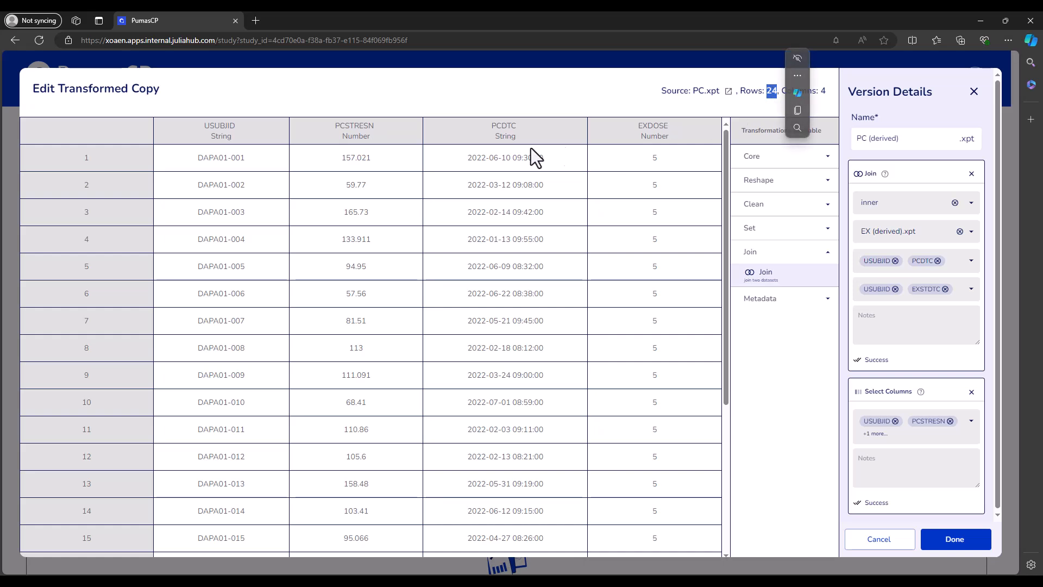
pyautogui.click(445, 106)
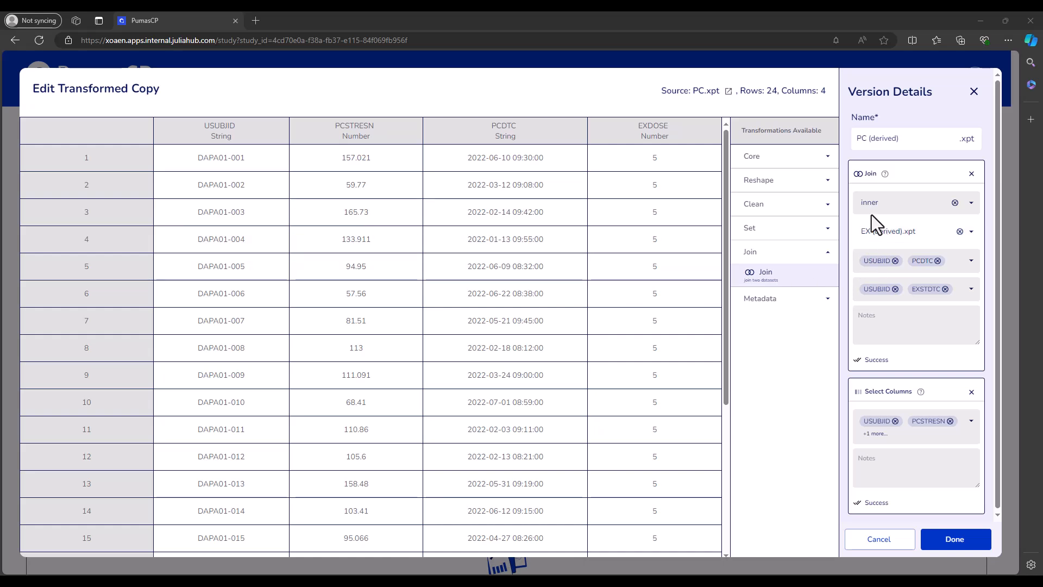
# Step: Remove the inner join from PC (derived).xpt and add a Join transformation of type outer
pyautogui.click(971, 175)
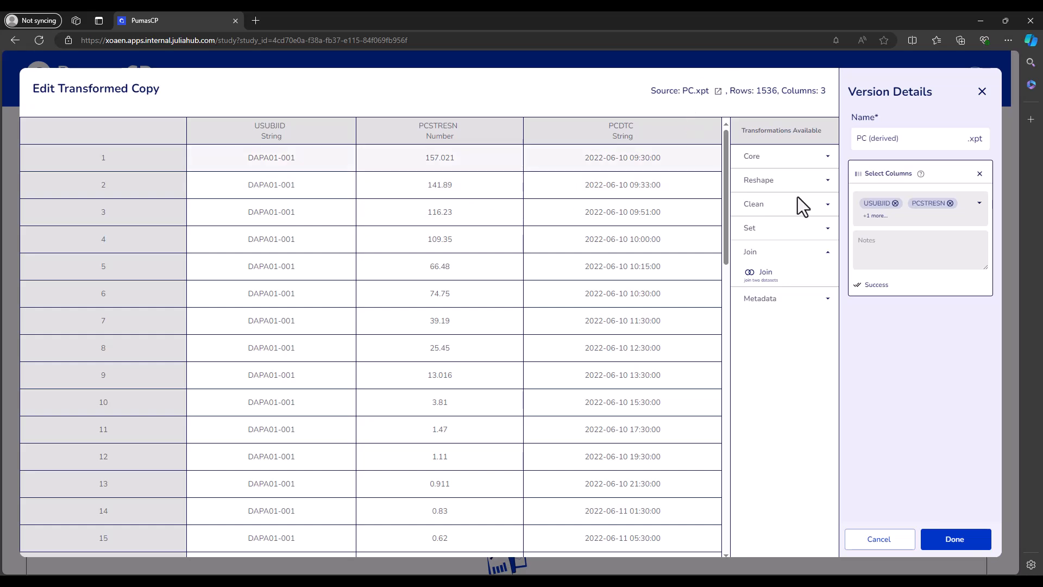
pyautogui.click(780, 280)
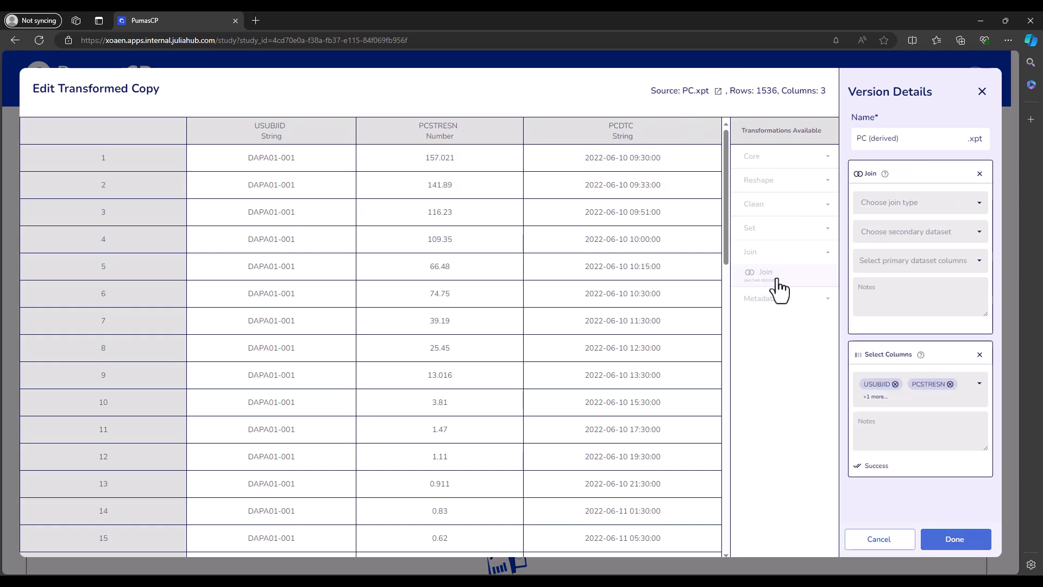
pyautogui.click(914, 206)
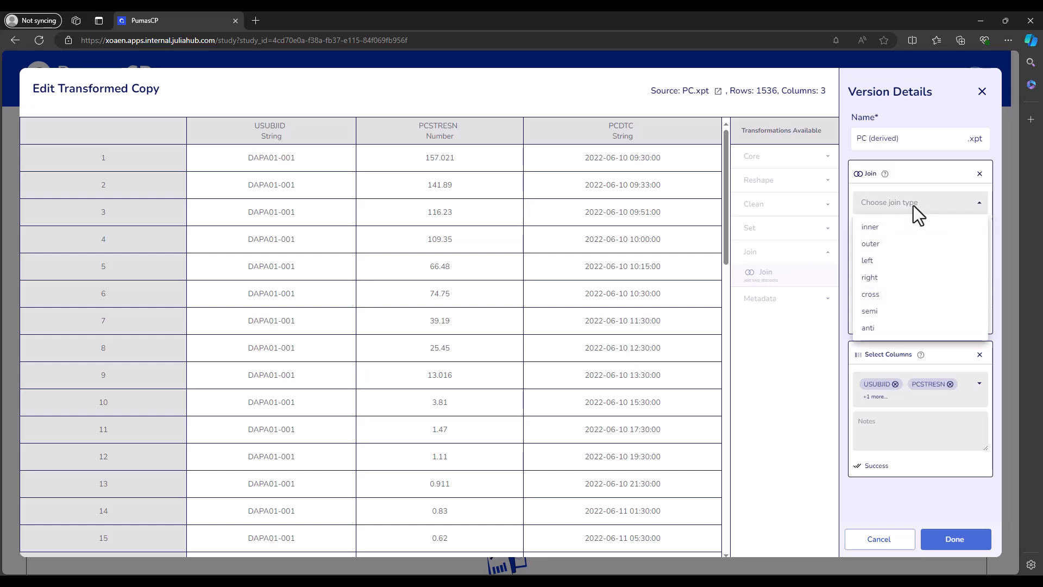
pyautogui.click(891, 245)
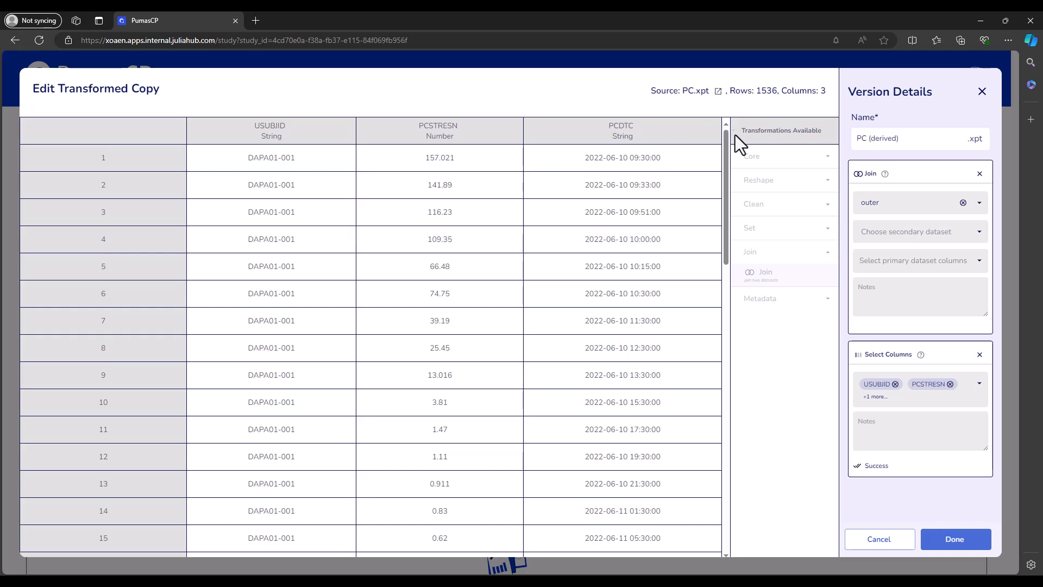
# Step: Check the source table's row count and choose EX (derived).xpt as the outer join's secondary dataset
pyautogui.moveTo(754, 92); pyautogui.dragTo(777, 93)
pyautogui.click(691, 103)
pyautogui.click(892, 234)
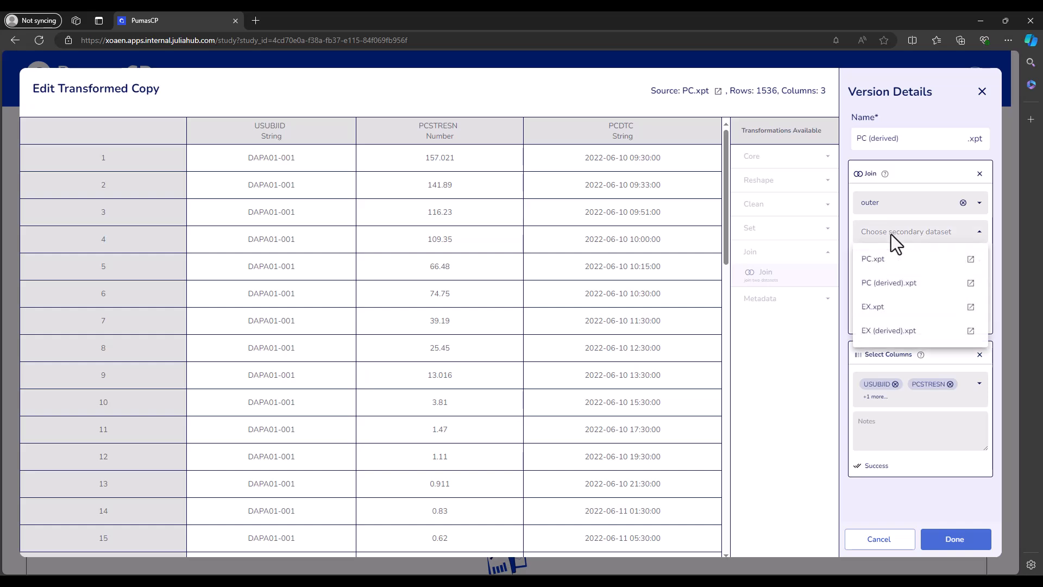
pyautogui.click(902, 332)
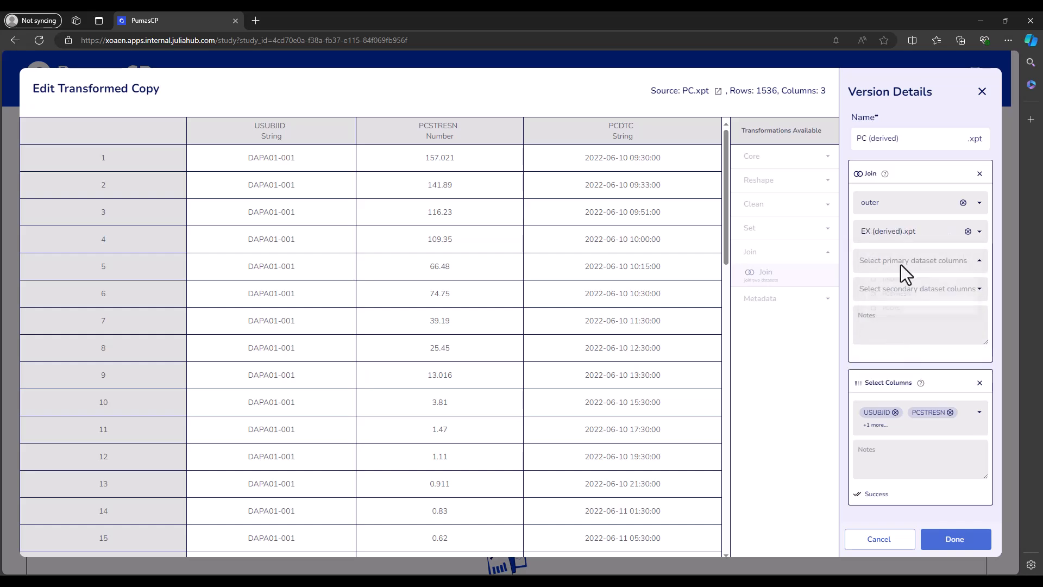
# Step: Match the primary columns USUBJID and PCDTC to the secondary columns USUBJID and EXSTDTC to run the outer join
pyautogui.click(901, 263)
pyautogui.click(903, 285)
pyautogui.click(919, 320)
pyautogui.click(996, 277)
pyautogui.click(922, 289)
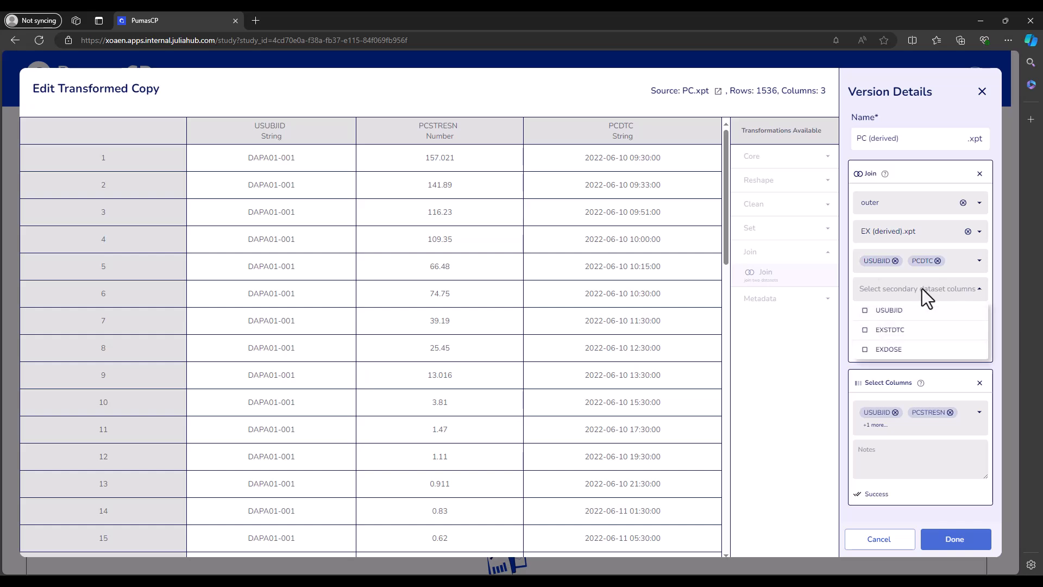
pyautogui.click(918, 310)
pyautogui.click(902, 330)
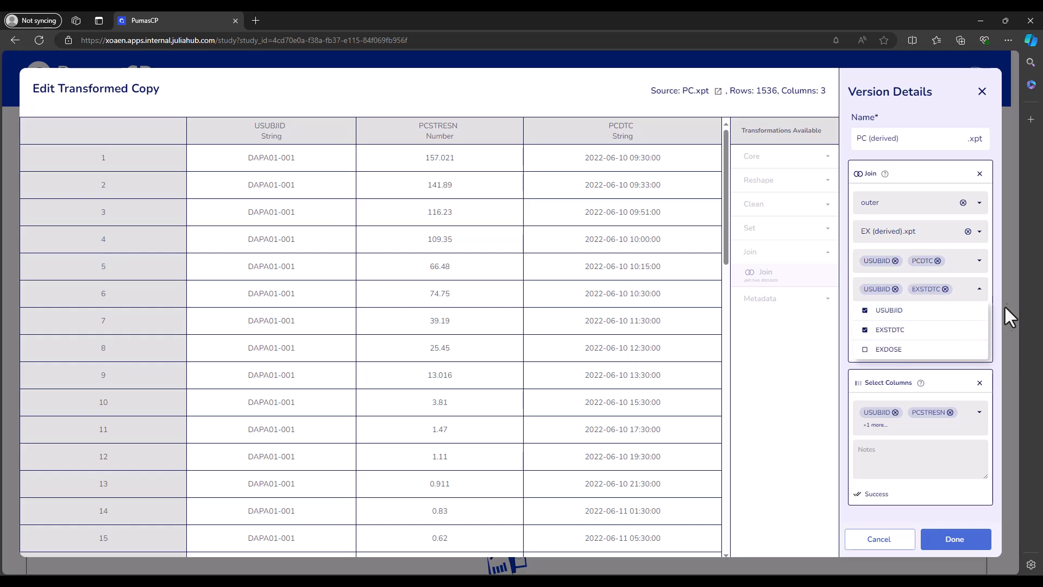
pyautogui.click(998, 285)
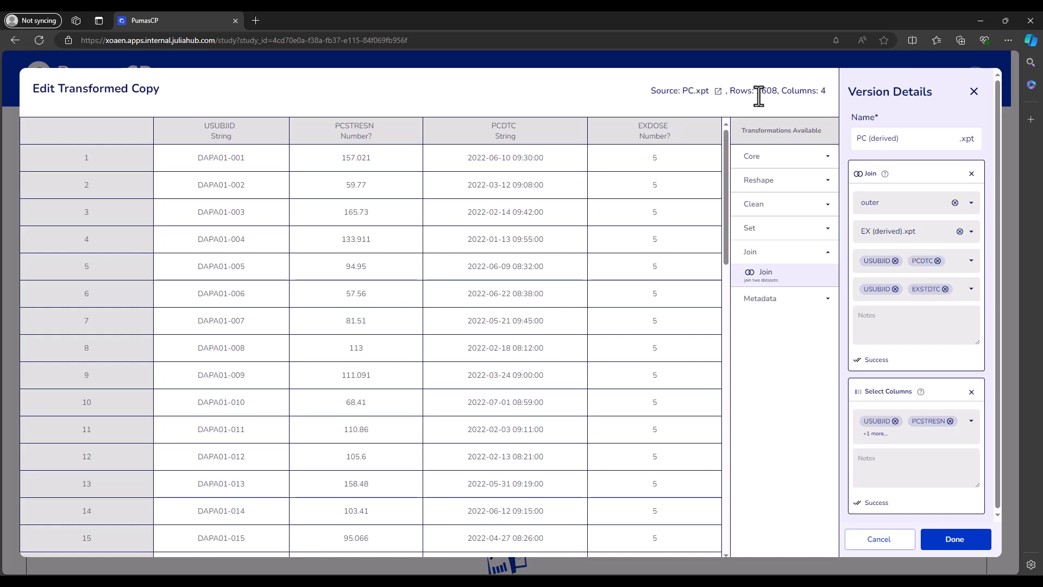
# Step: Examine the total row count of the outer-joined table
pyautogui.moveTo(757, 93); pyautogui.dragTo(776, 90)
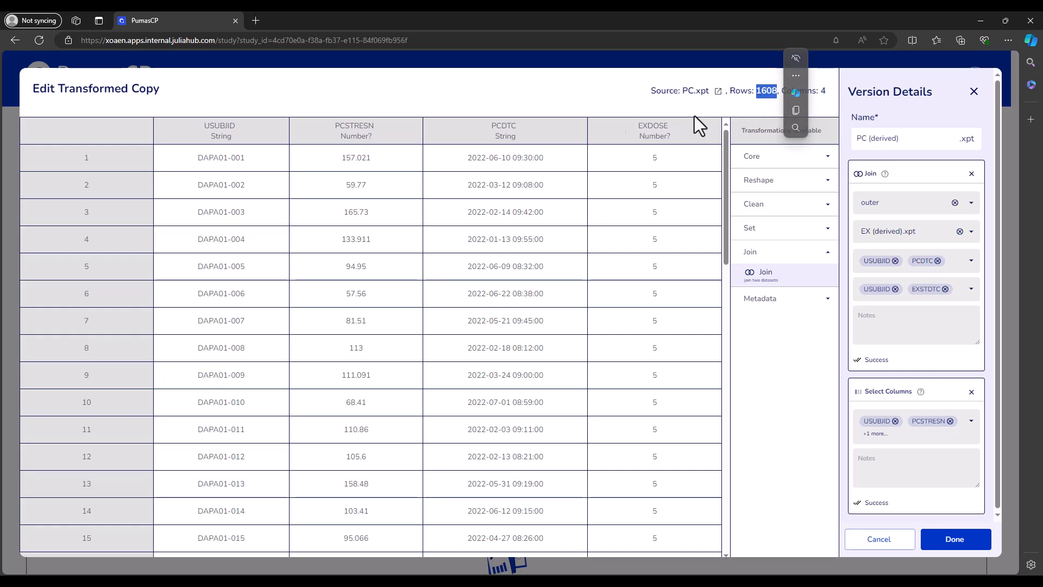
pyautogui.click(461, 100)
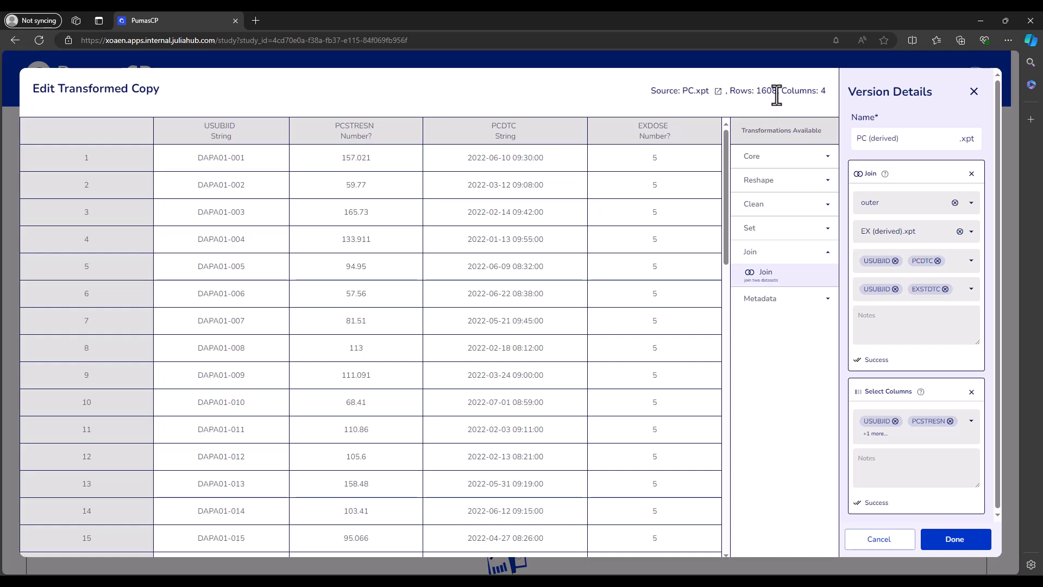
pyautogui.moveTo(776, 91); pyautogui.dragTo(757, 92)
pyautogui.click(585, 102)
# Step: Sort the outer-joined table in ascending order by USUBJID with an Orderby transformation
pyautogui.click(788, 158)
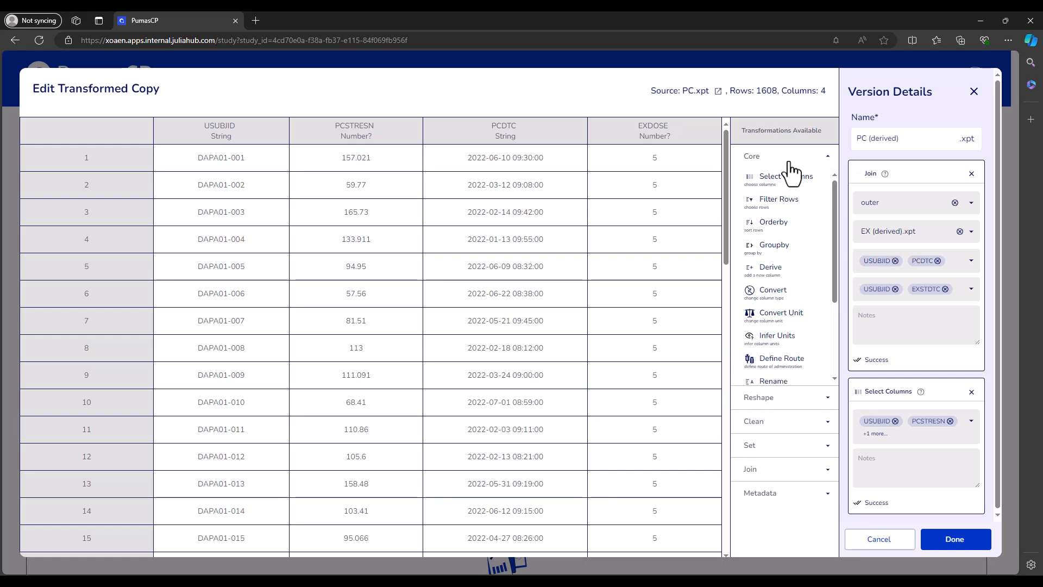
pyautogui.click(781, 223)
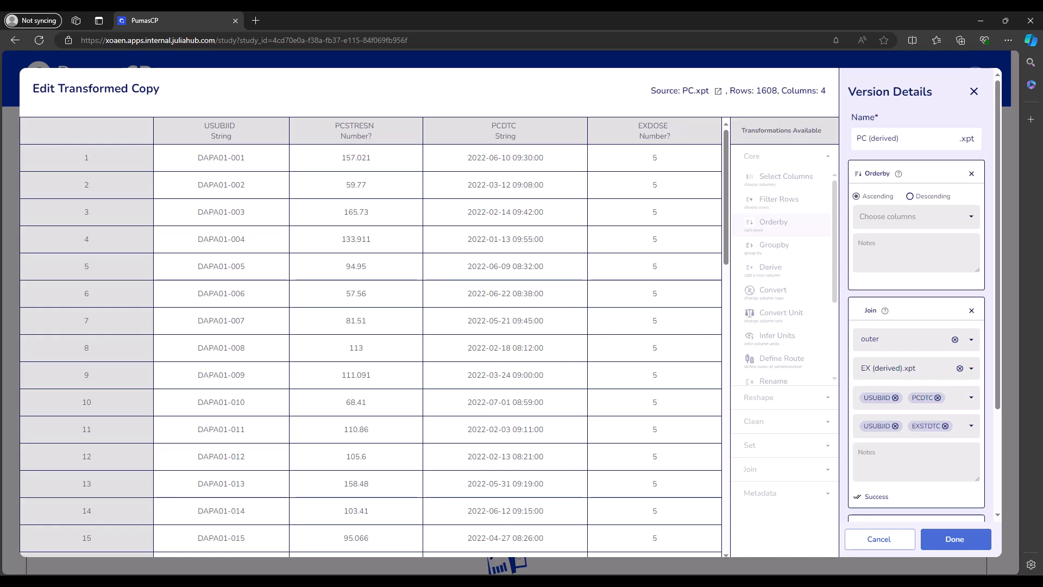
pyautogui.click(891, 223)
pyautogui.click(895, 240)
pyautogui.click(986, 223)
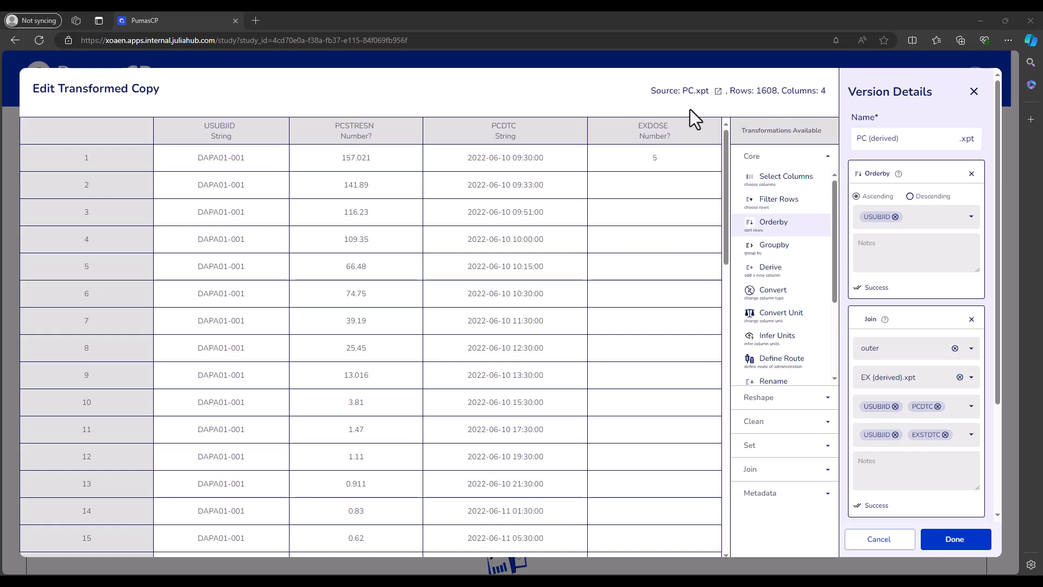
# Step: Remove the Orderby transformation and change the join type to left
pyautogui.click(970, 174)
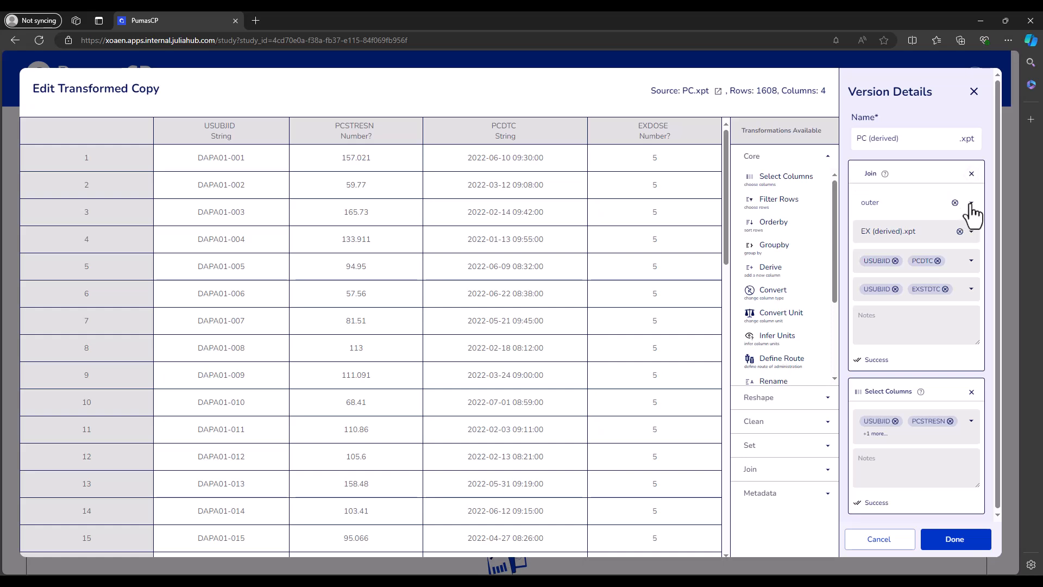
pyautogui.click(903, 204)
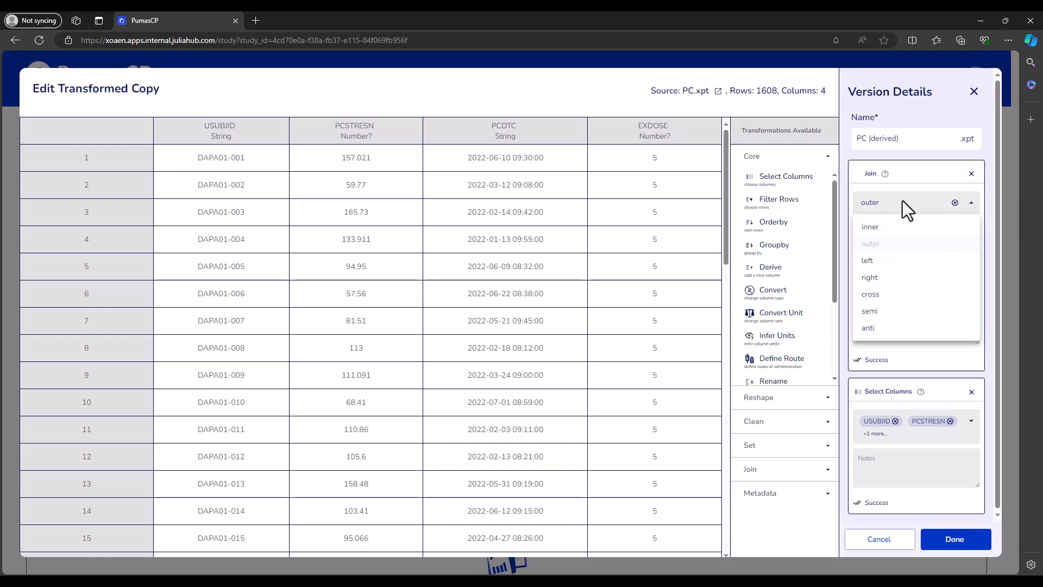
pyautogui.click(891, 270)
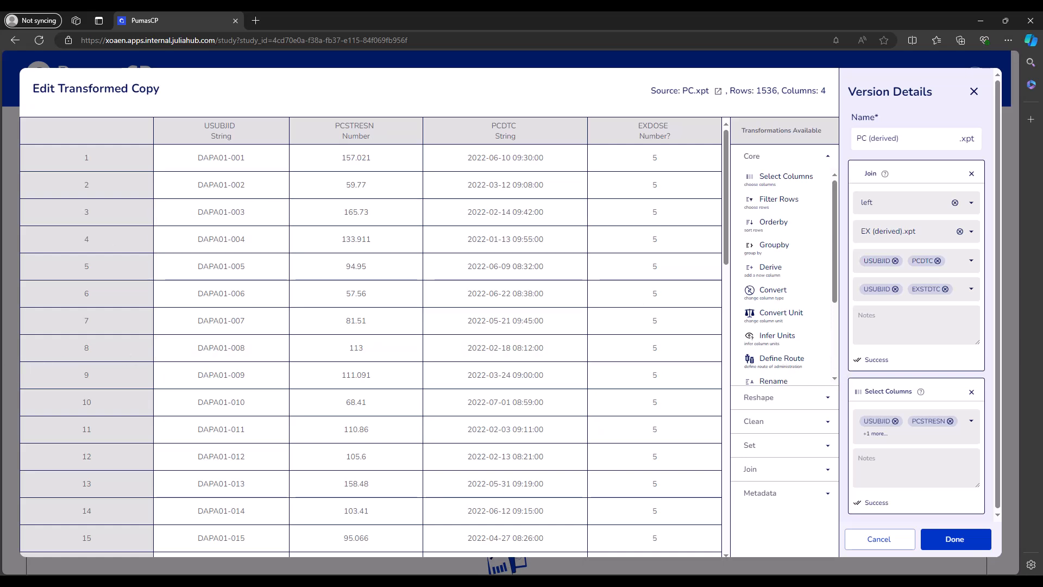
# Step: Sort the left-joined table in ascending order by USUBJID with an Orderby transformation and check its row count
pyautogui.click(783, 221)
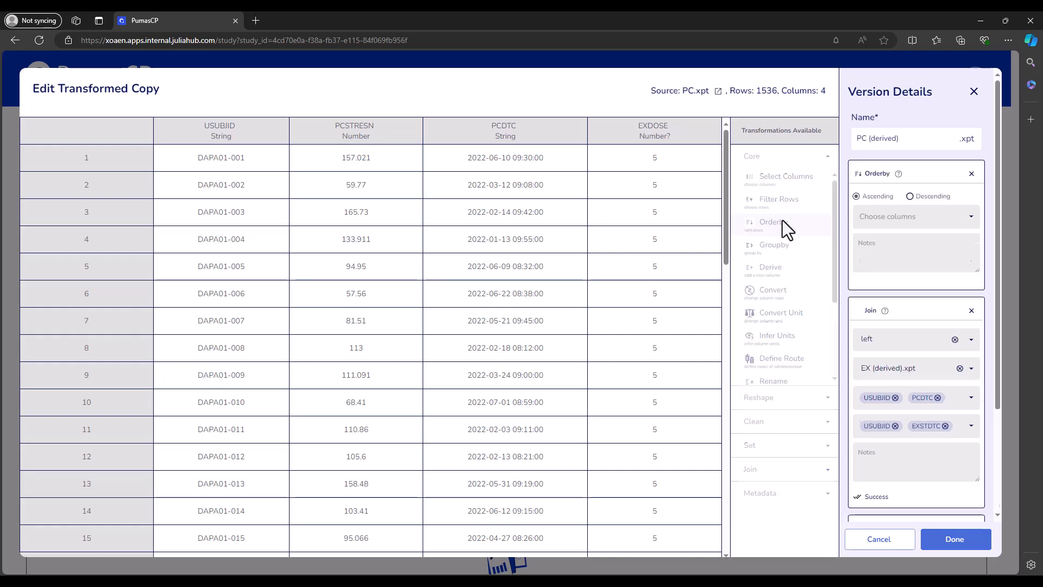
pyautogui.click(920, 229)
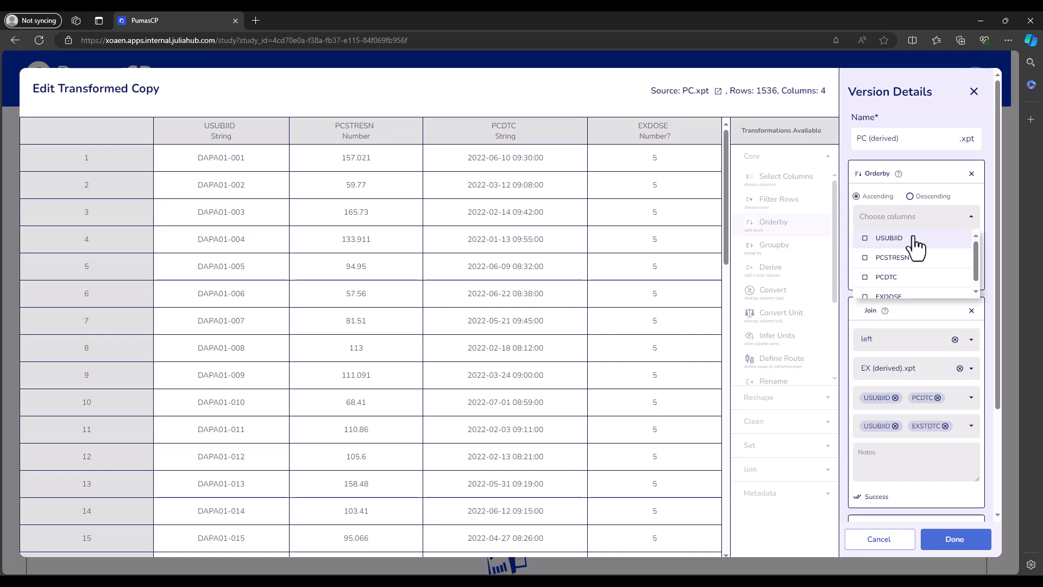
pyautogui.click(913, 239)
pyautogui.click(989, 213)
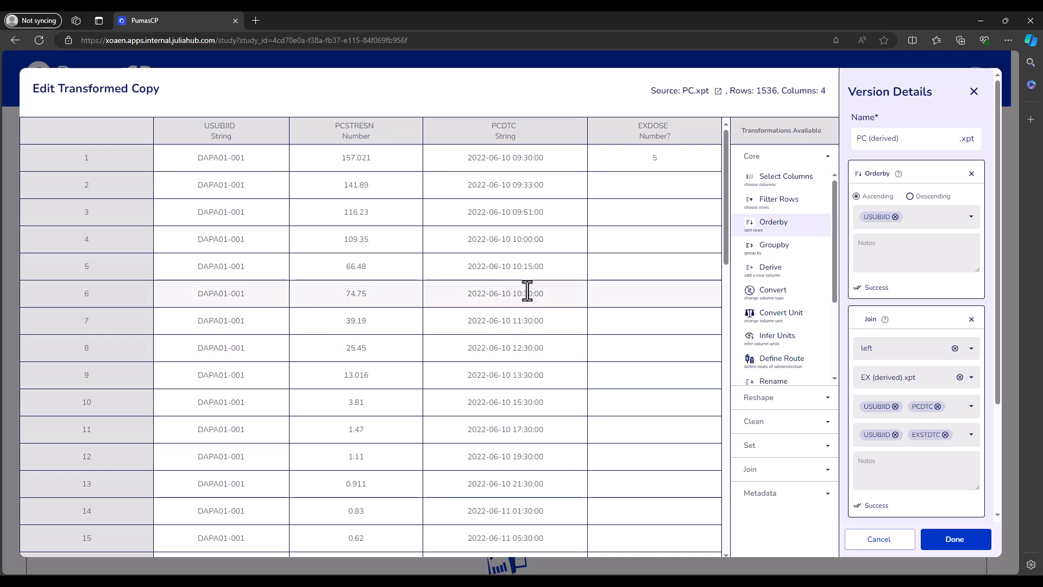
pyautogui.moveTo(756, 92); pyautogui.dragTo(777, 95)
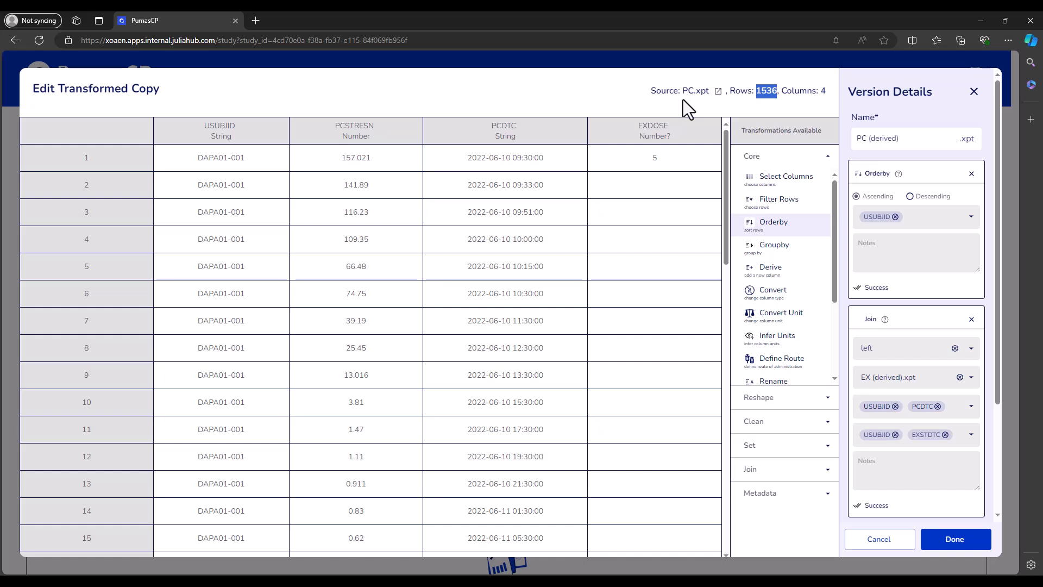
pyautogui.click(614, 100)
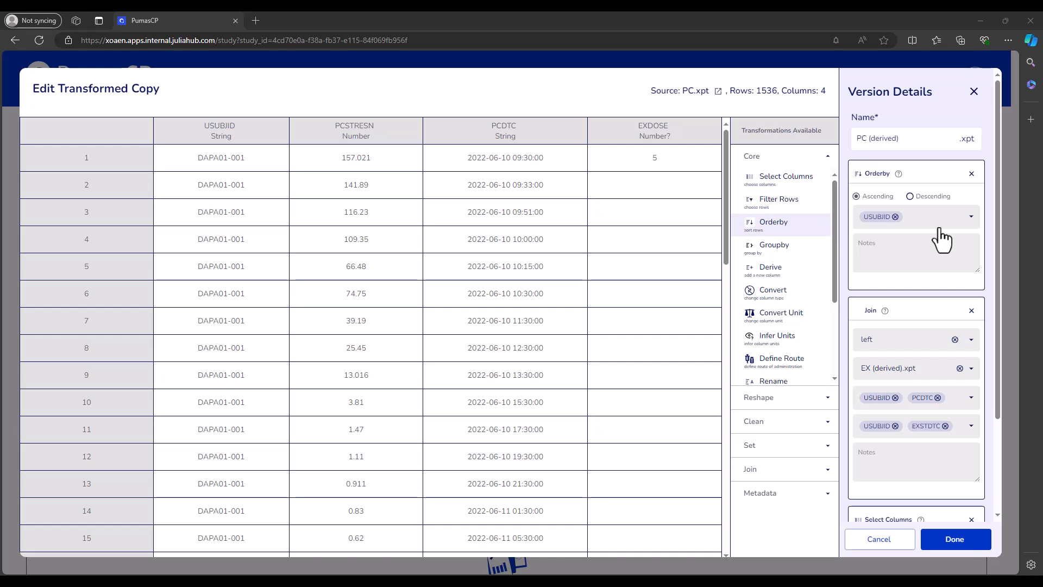
# Step: Remove the Orderby transformation, change the join type to right and save PC (derived).xpt
pyautogui.click(972, 174)
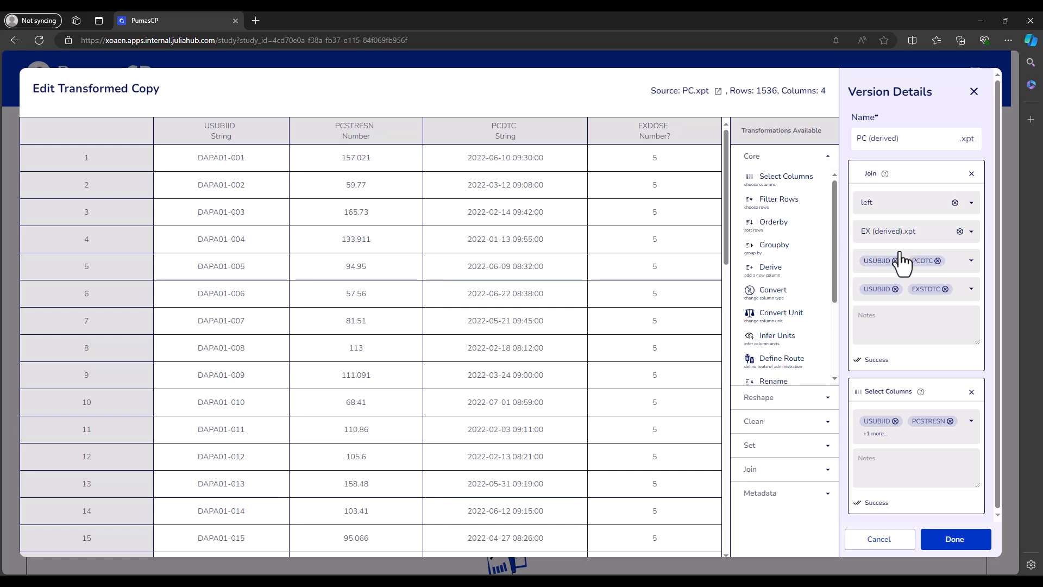
pyautogui.click(879, 210)
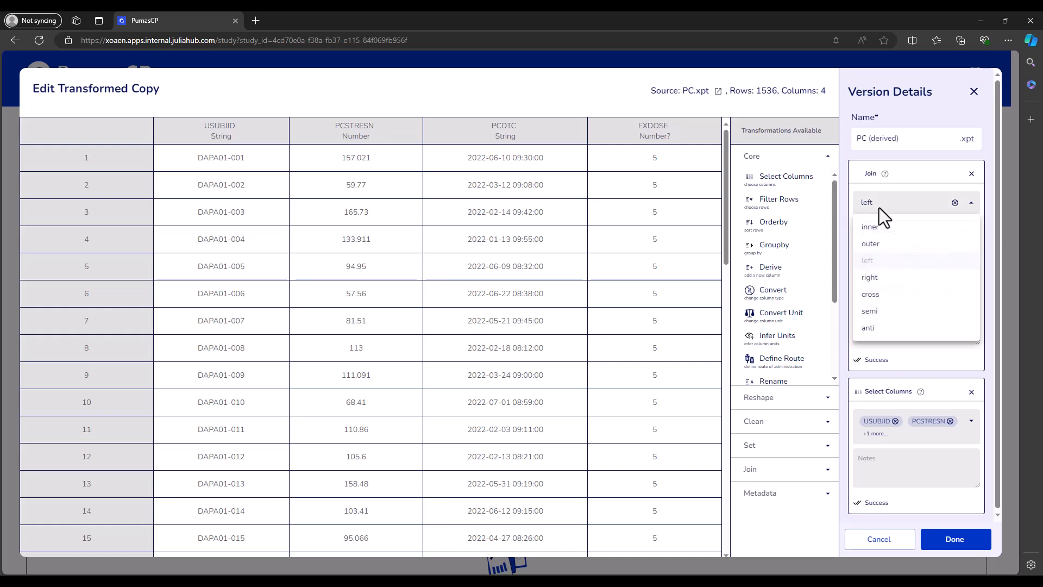
pyautogui.click(880, 282)
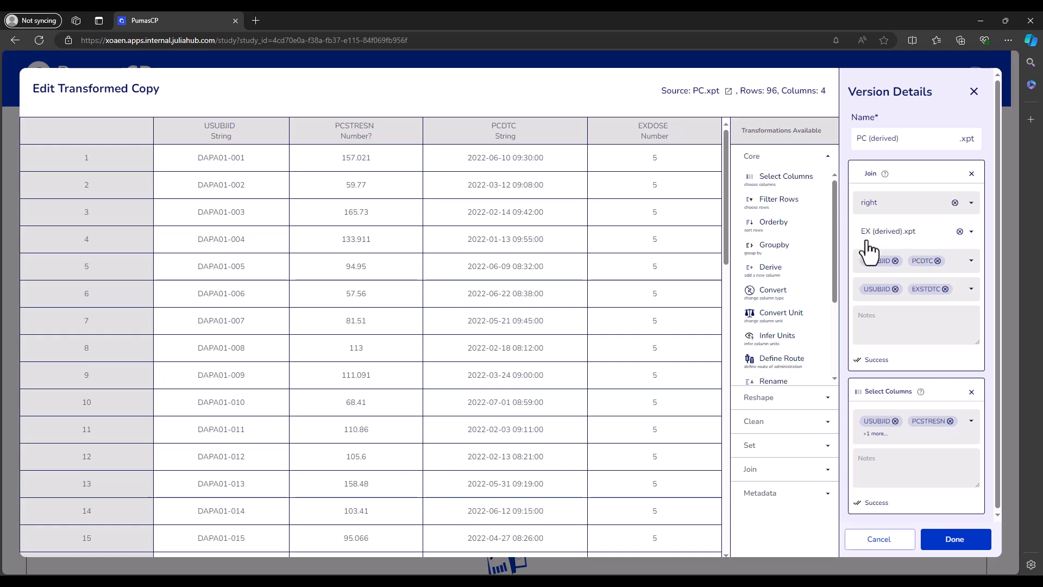
pyautogui.click(963, 542)
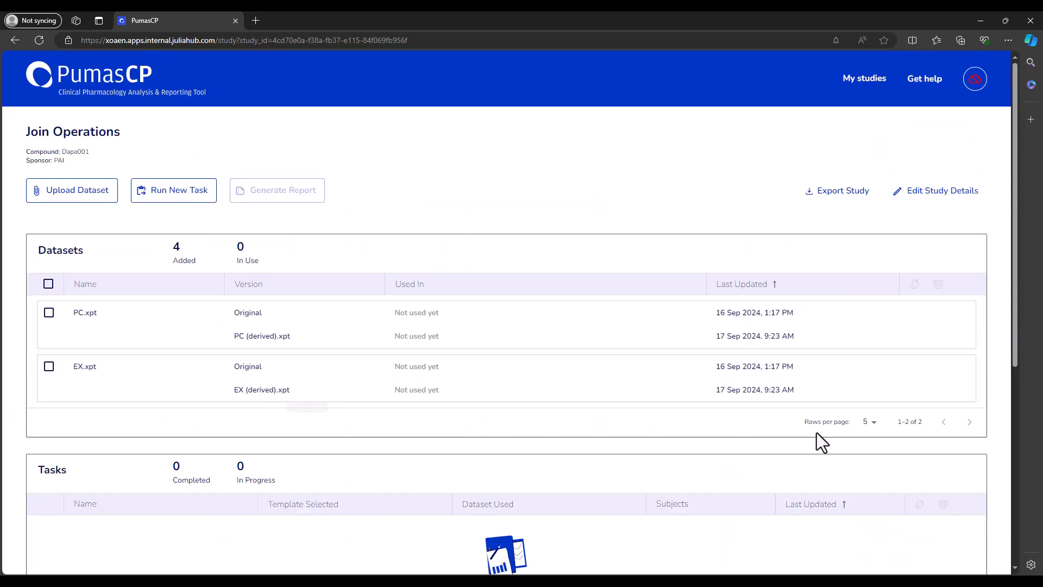
# Step: View EX (derived).xpt without changing it, and reopen PC (derived).xpt to compare the right-joined table's row count
pyautogui.click(800, 390)
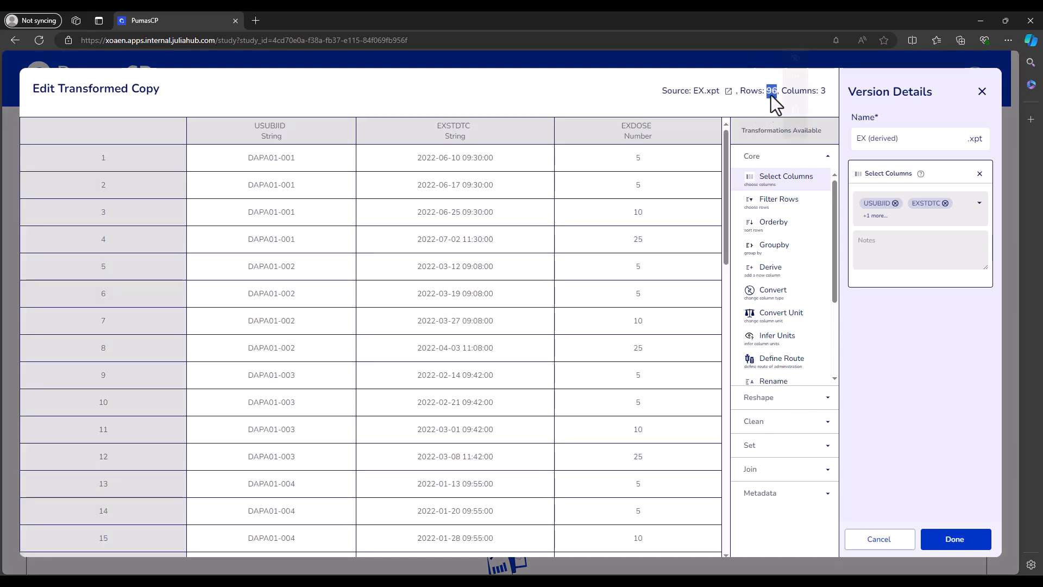
pyautogui.click(878, 539)
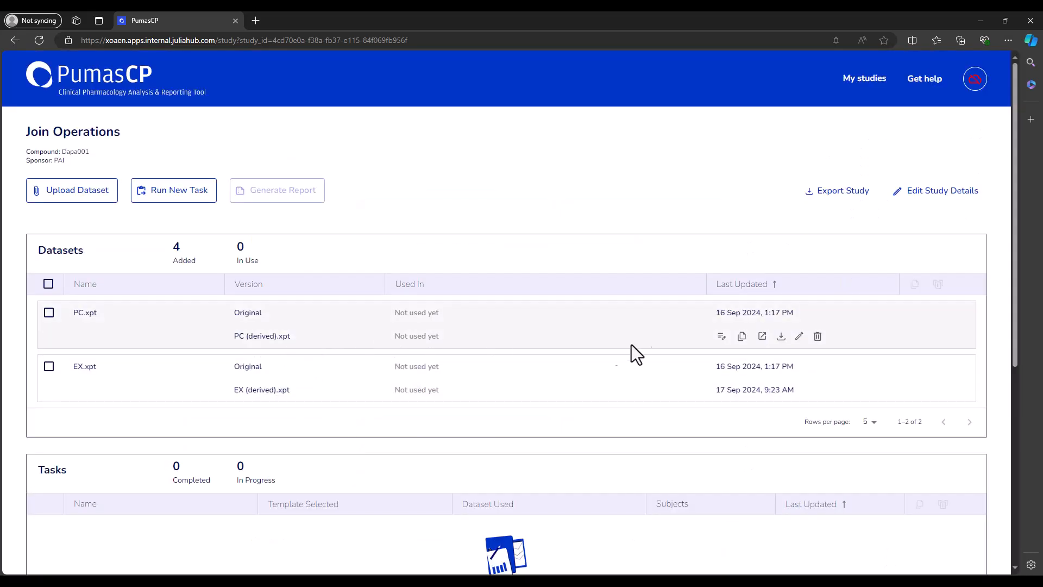
pyautogui.click(799, 337)
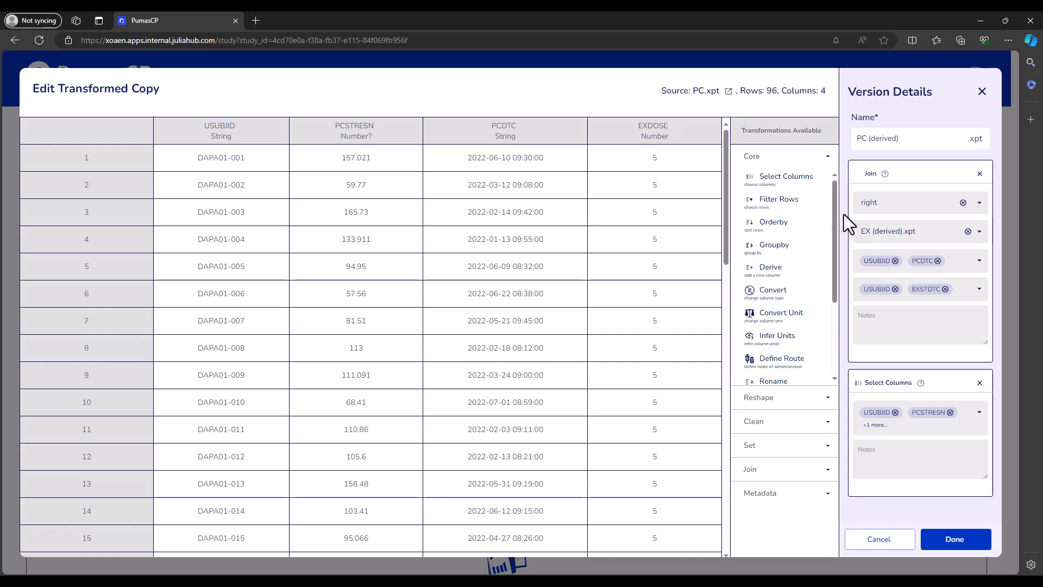
pyautogui.moveTo(766, 93); pyautogui.dragTo(777, 93)
pyautogui.click(514, 91)
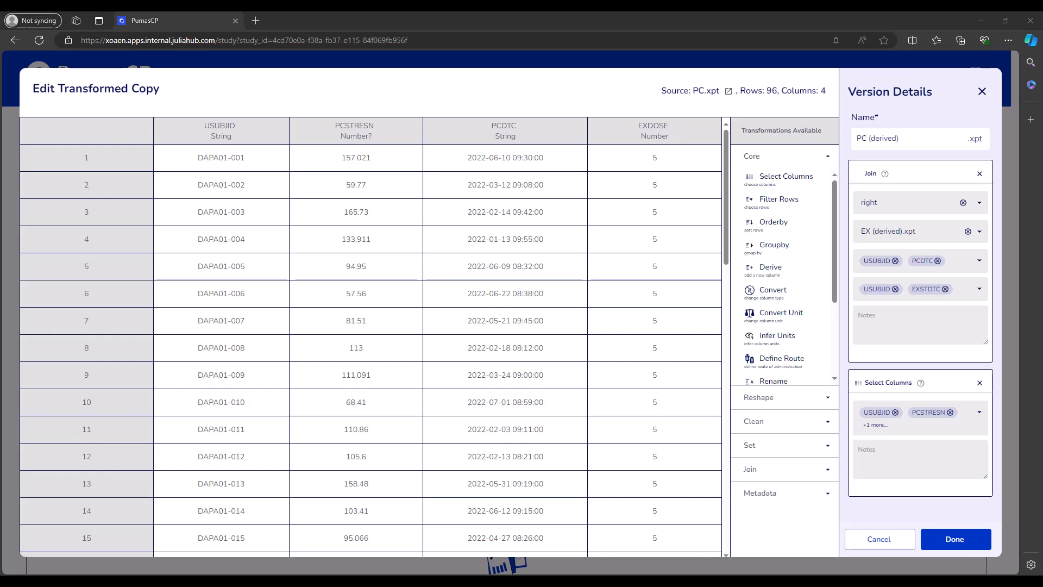
# Step: Sort the right-joined table in ascending order by USUBJID with an Orderby transformation
pyautogui.click(789, 230)
pyautogui.click(898, 221)
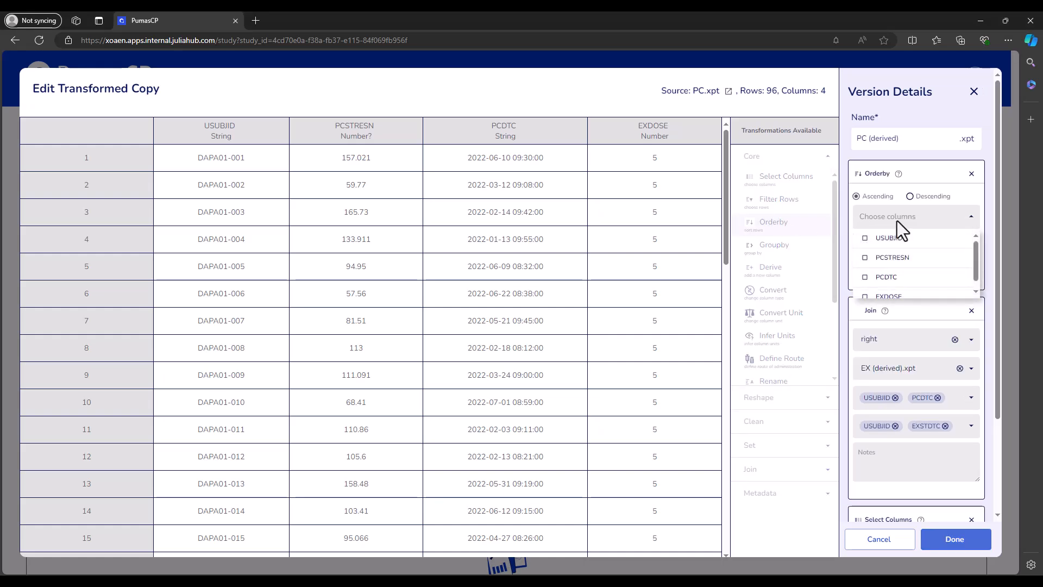
pyautogui.click(897, 231)
pyautogui.click(990, 228)
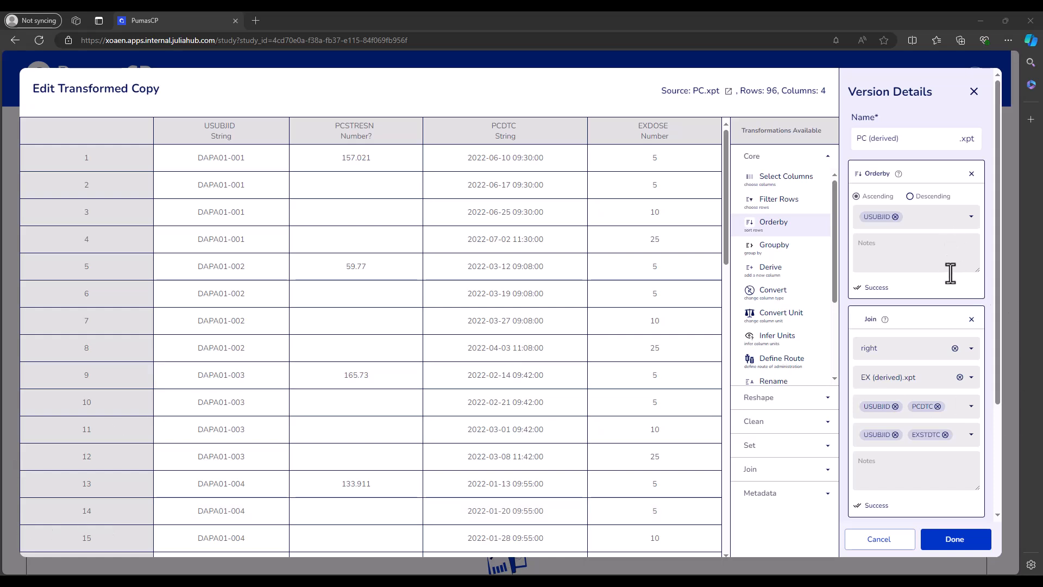
# Step: Remove the Orderby transformation and change the join type to semi
pyautogui.click(972, 174)
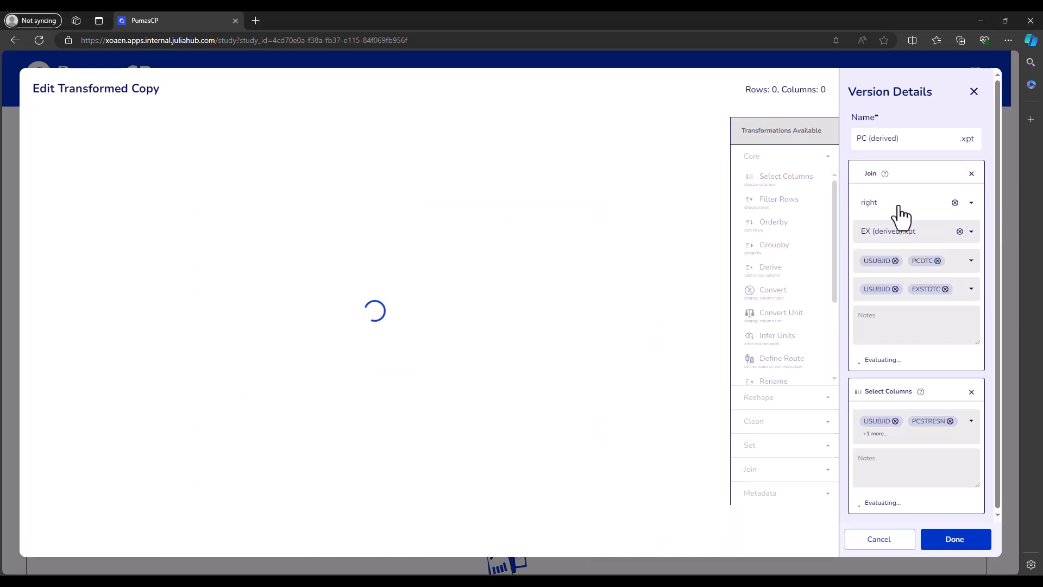
pyautogui.click(899, 206)
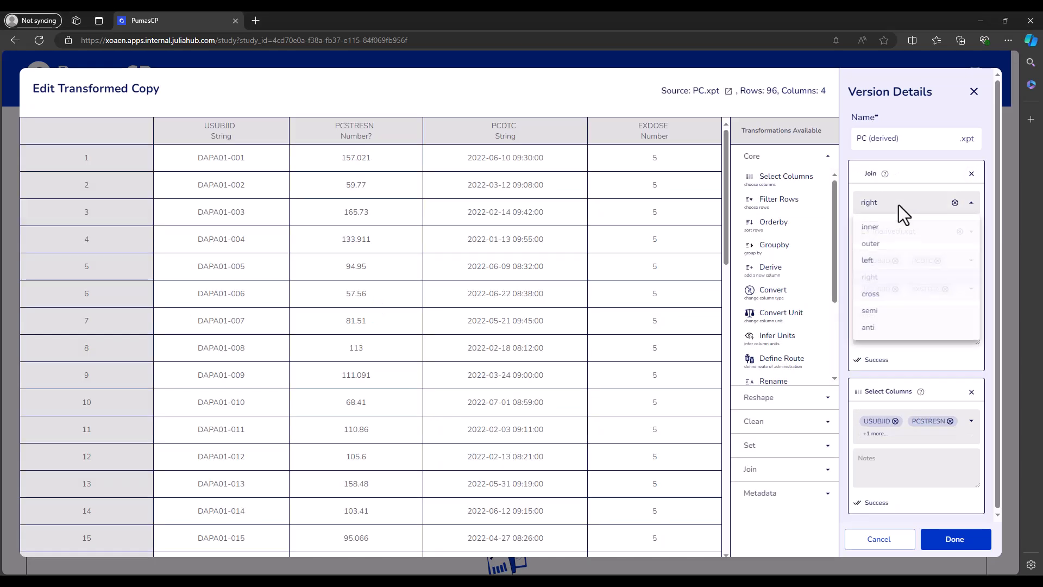
pyautogui.click(883, 312)
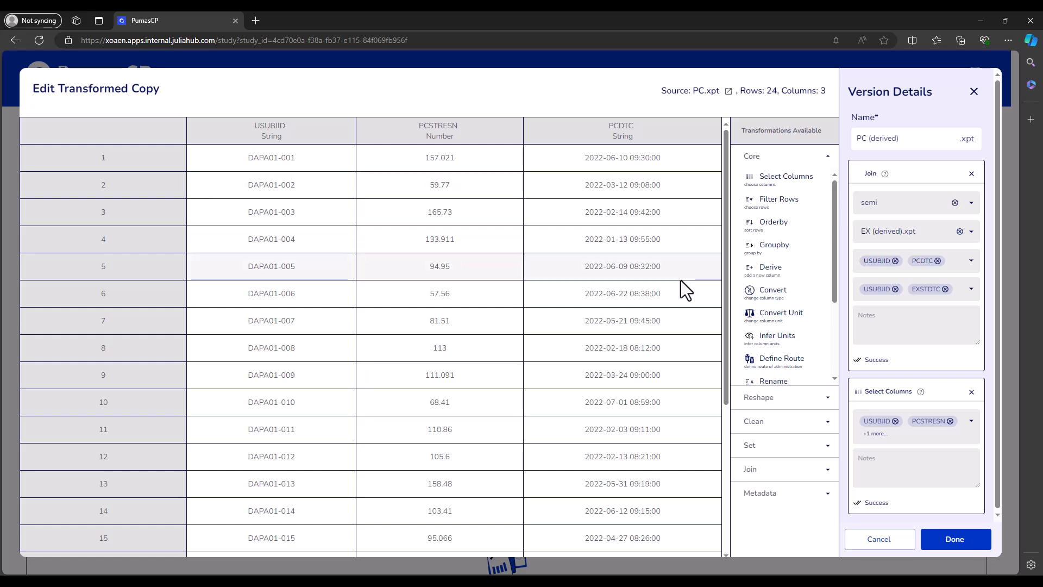
# Step: Change the join type of PC (derived).xpt with EX (derived).xpt to anti
pyautogui.click(885, 205)
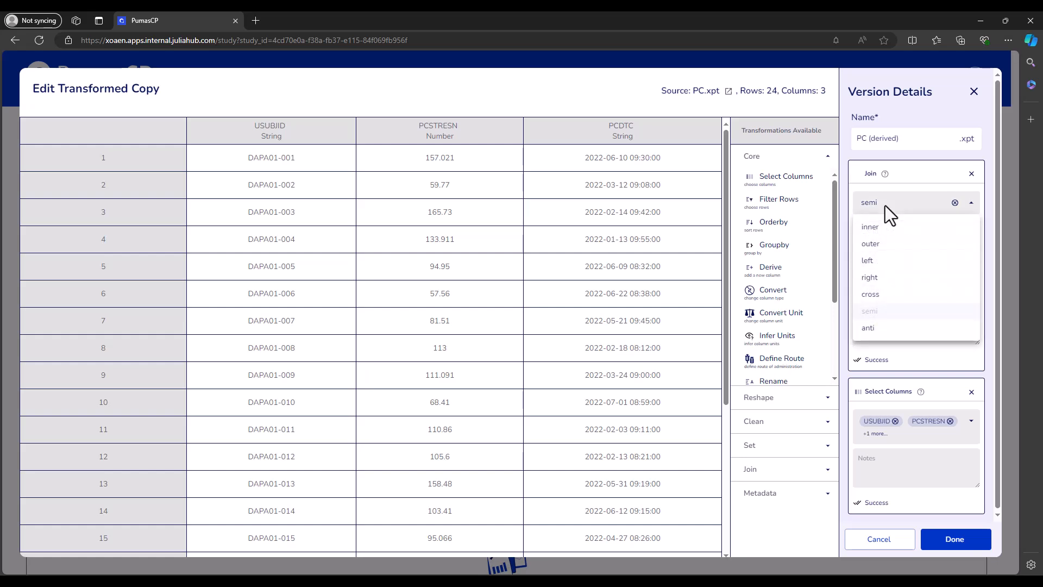
pyautogui.click(878, 332)
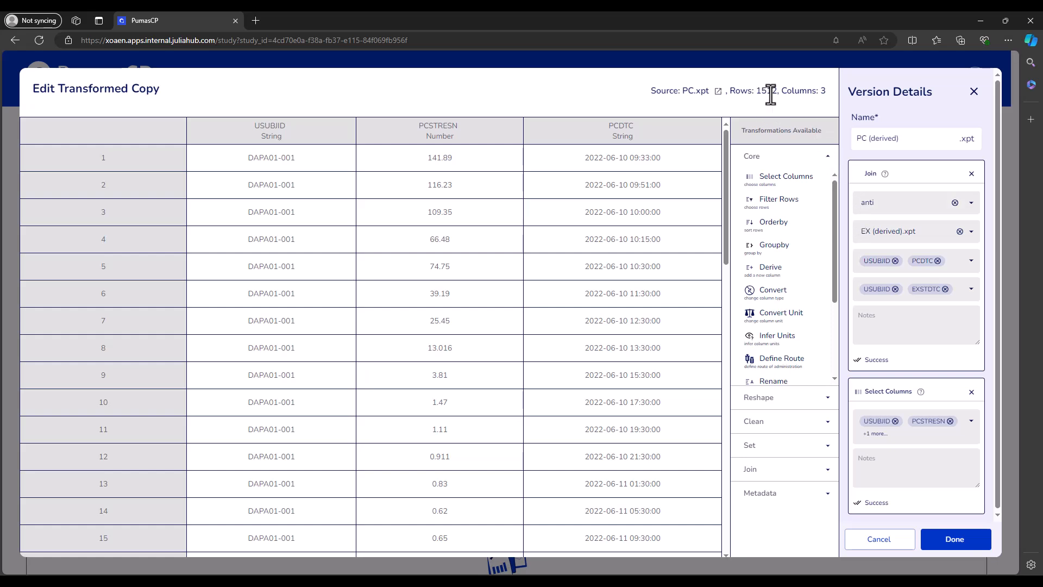
# Step: Switch the join type back to semi and check the joined table's row count
pyautogui.click(889, 207)
pyautogui.click(890, 312)
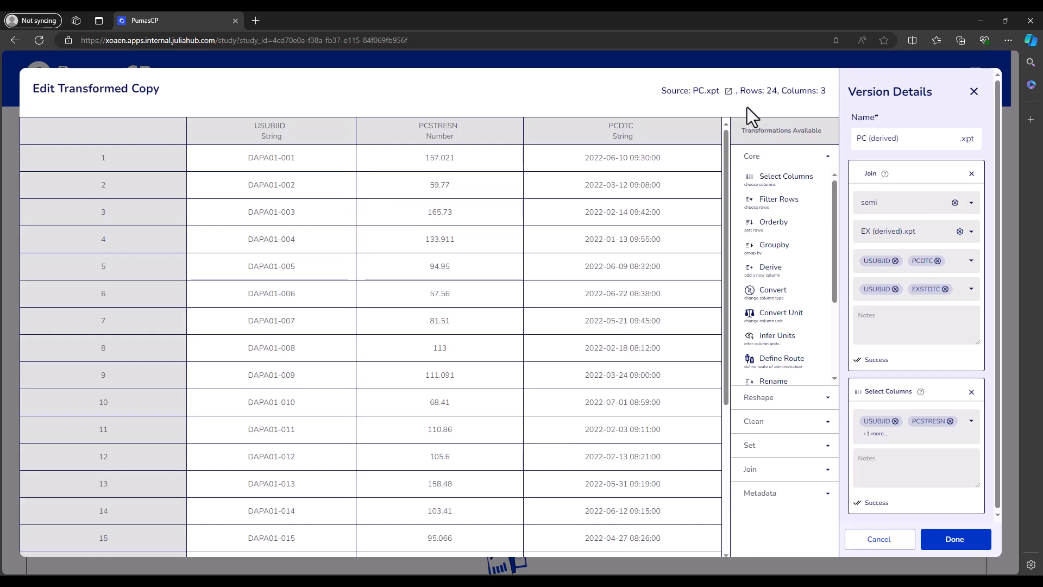
pyautogui.doubleClick(767, 95)
pyautogui.click(629, 98)
pyautogui.moveTo(766, 91); pyautogui.dragTo(777, 91)
pyautogui.click(599, 91)
# Step: Change the join type of PC (derived).xpt with EX (derived).xpt to anti, then leave the transformation editor
pyautogui.click(921, 204)
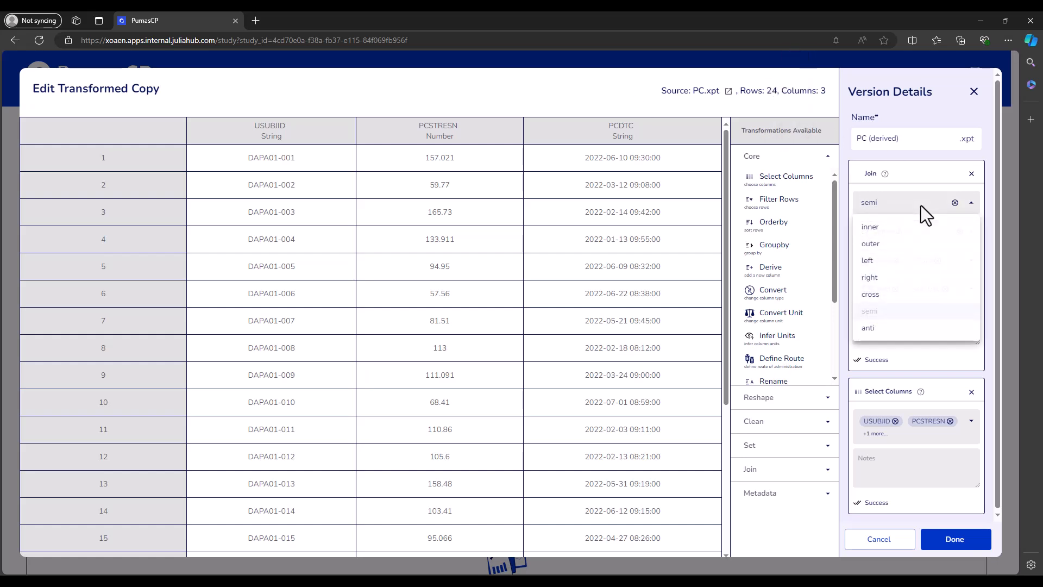
pyautogui.click(889, 328)
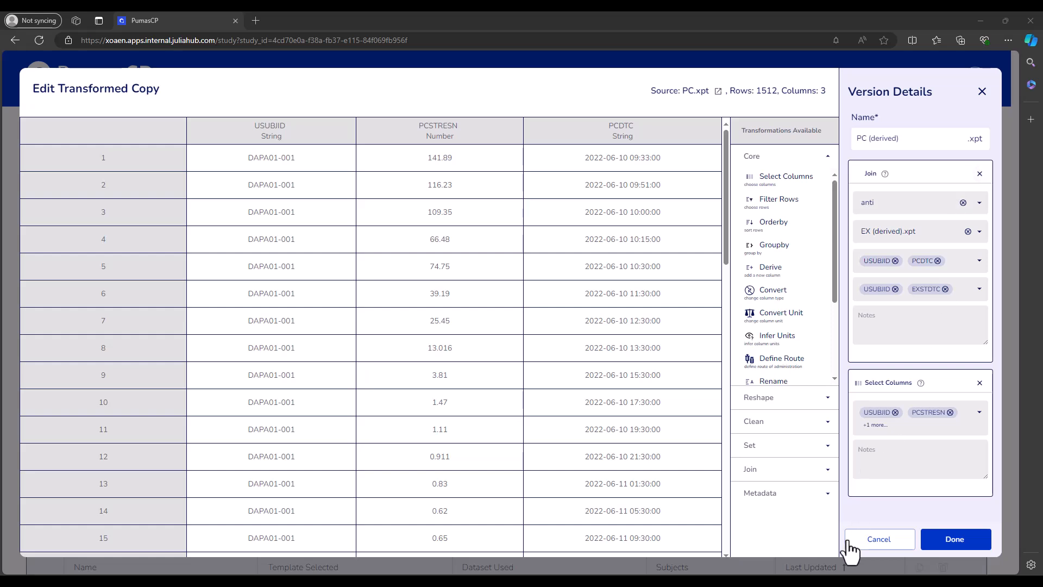
pyautogui.click(880, 542)
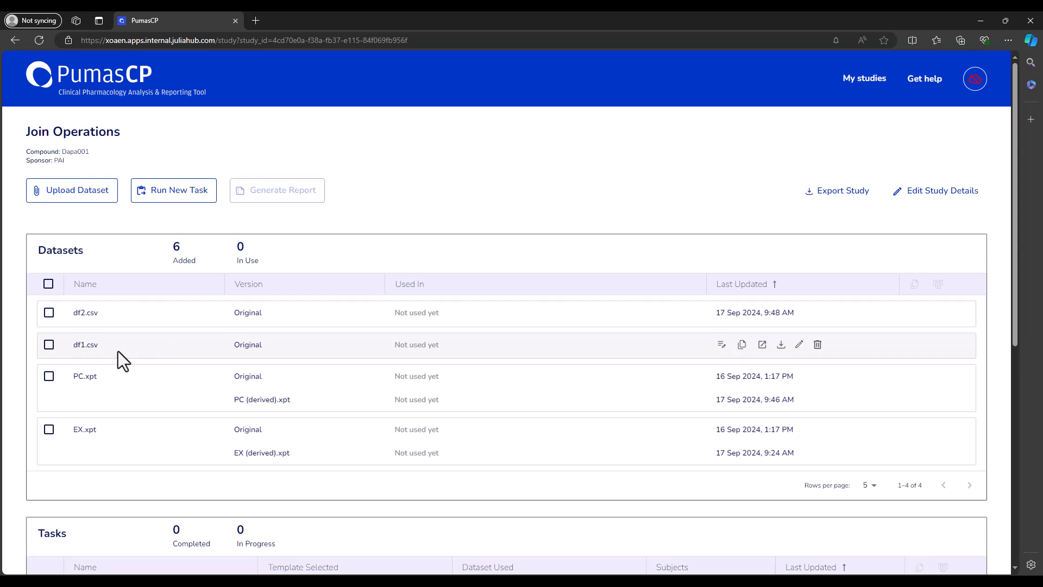
# Step: Examine the contents of df1.csv and df2.csv in the transformation view, leaving each without changes
pyautogui.click(723, 347)
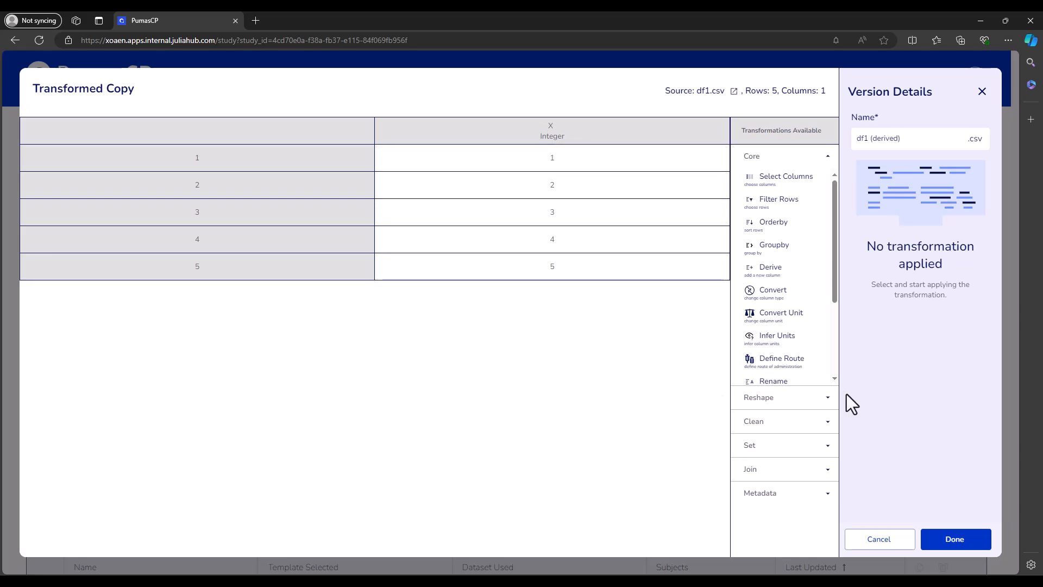
pyautogui.click(878, 539)
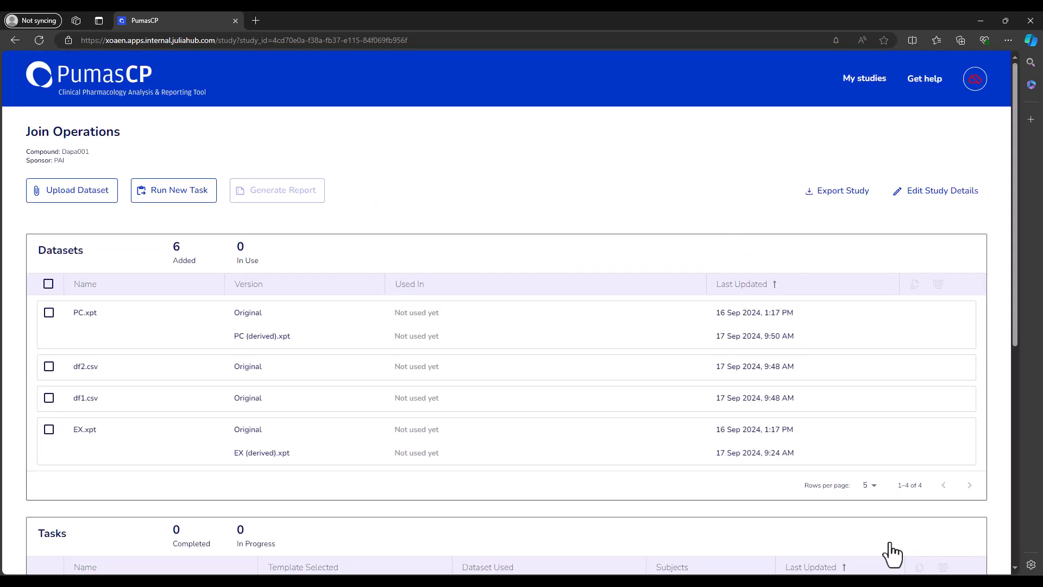
pyautogui.moveTo(217, 371)
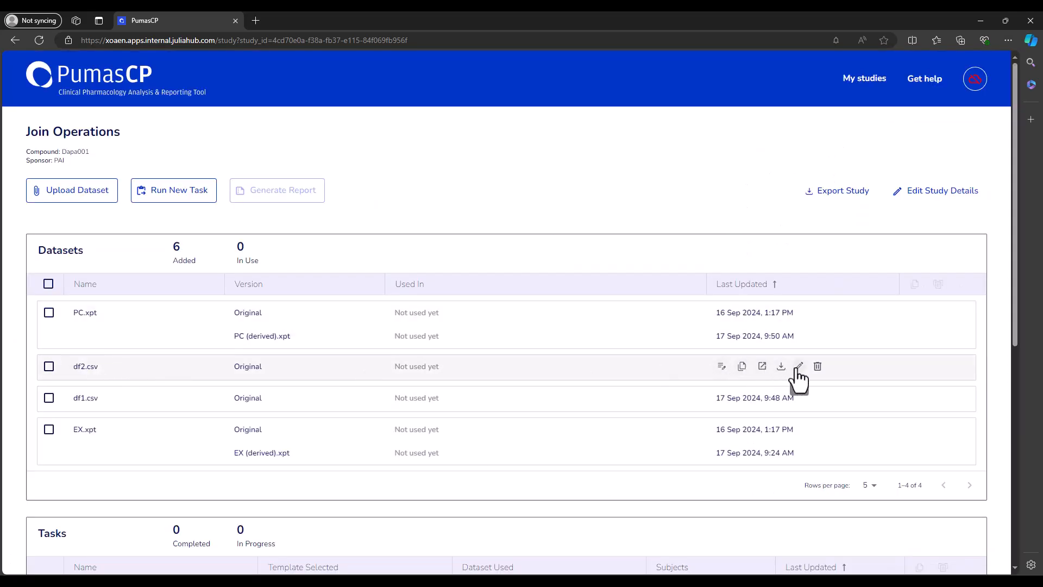
pyautogui.click(722, 367)
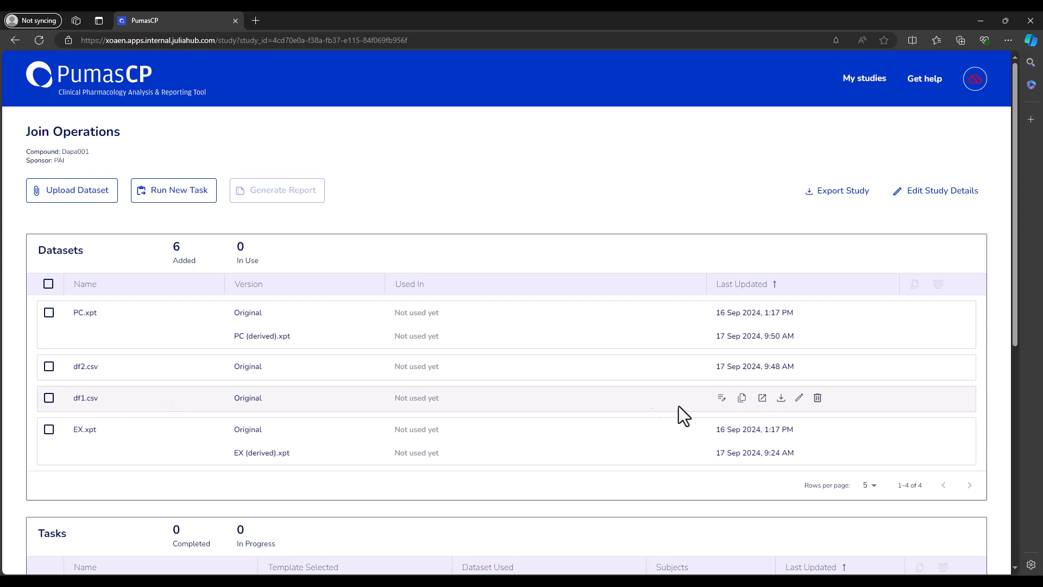
# Step: Create a transformed copy of df1.csv and add a cross join with df2.csv as the secondary dataset
pyautogui.click(717, 401)
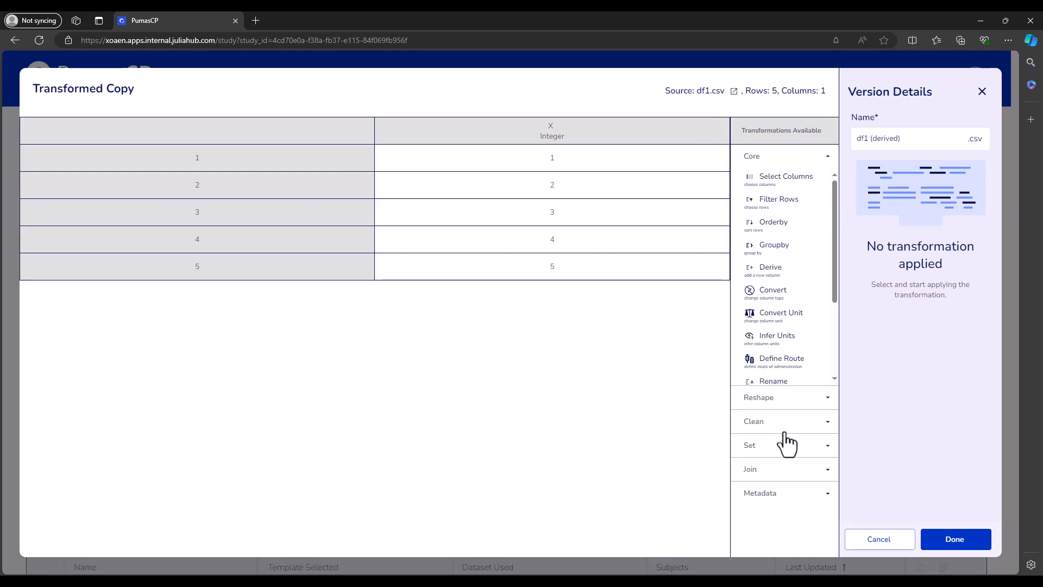
pyautogui.click(782, 478)
pyautogui.click(794, 281)
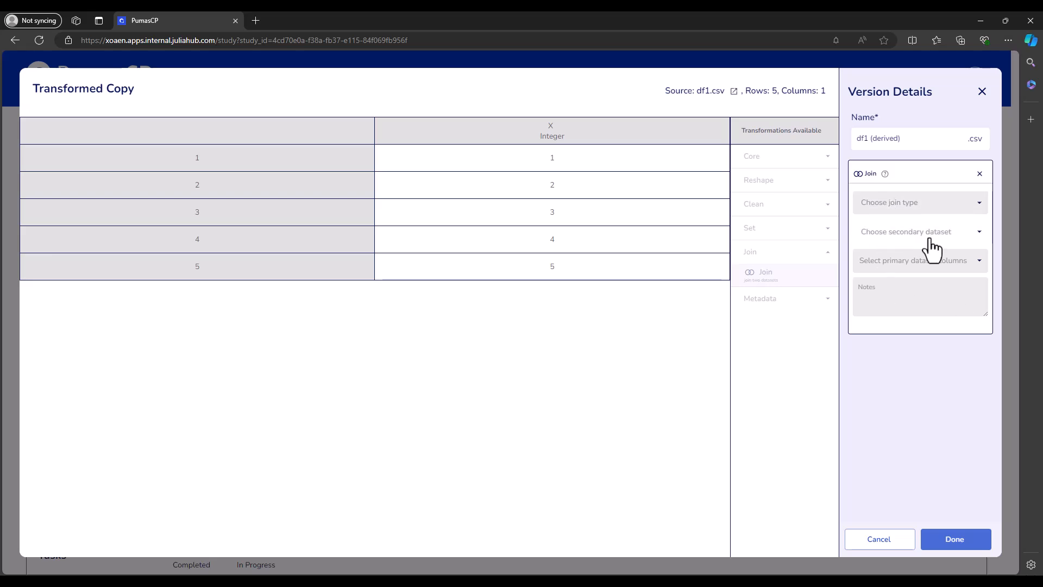
pyautogui.click(887, 209)
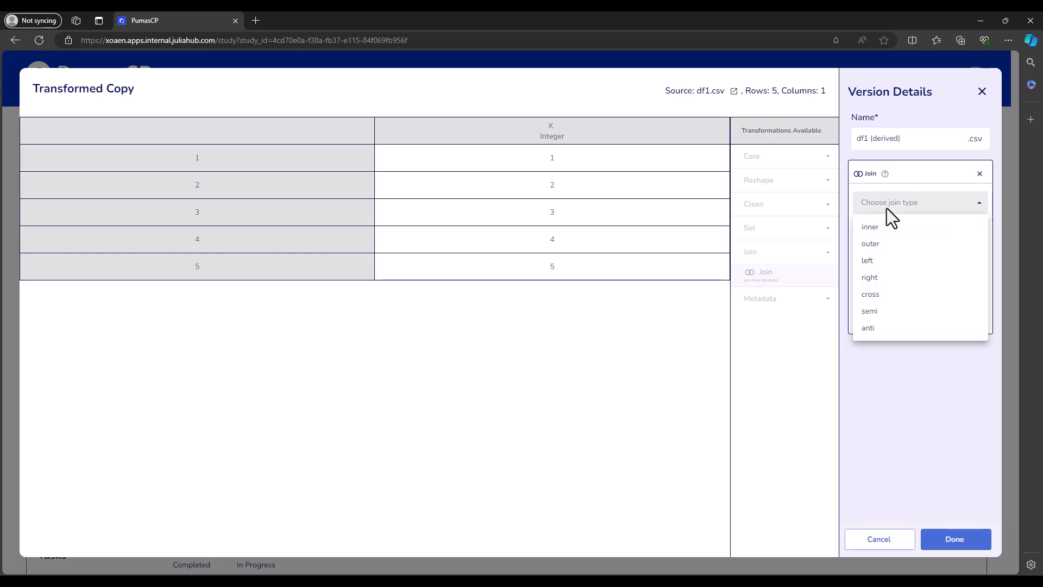
pyautogui.click(887, 297)
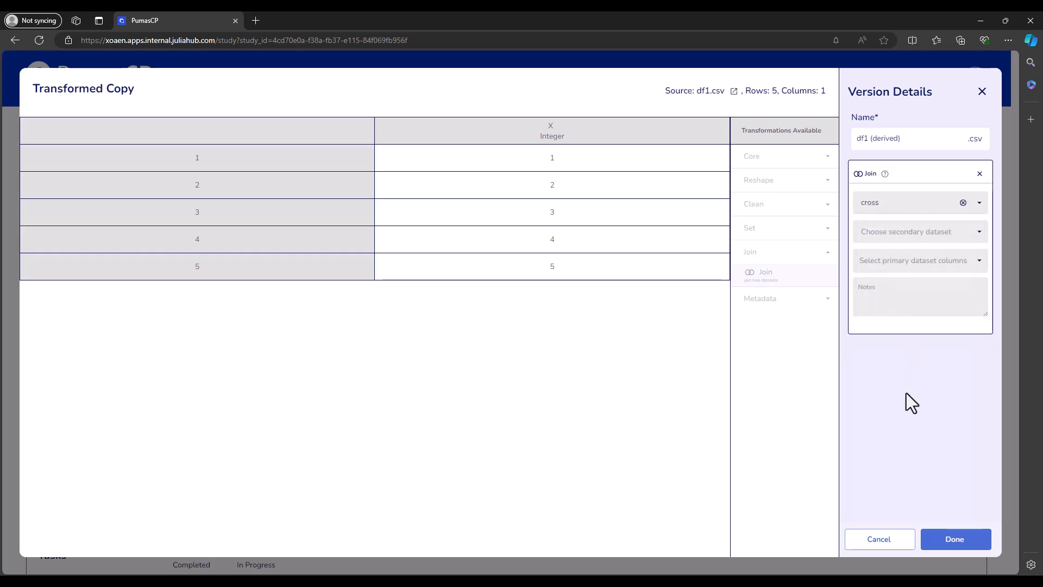
pyautogui.click(903, 232)
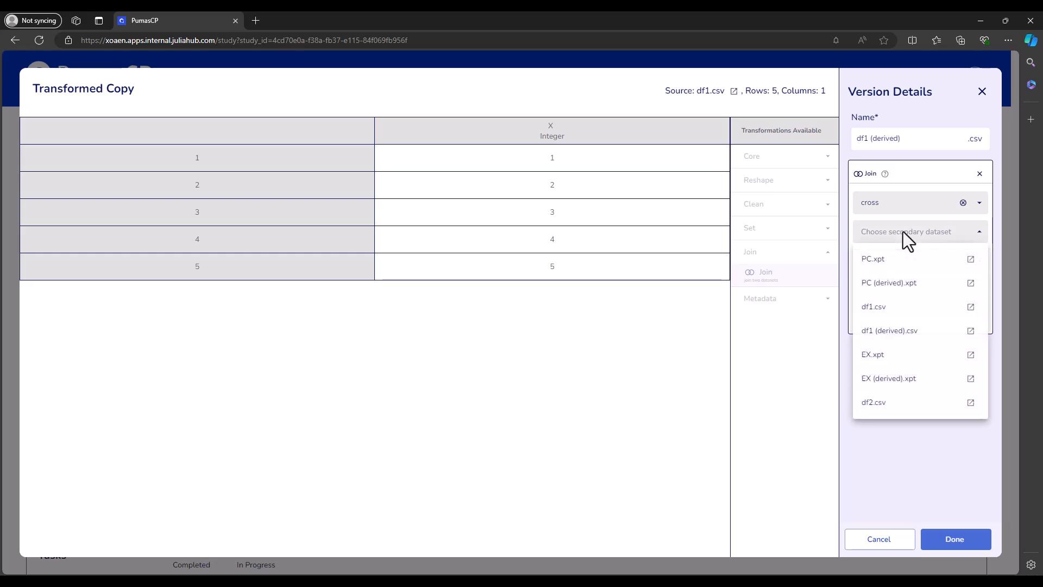
pyautogui.click(898, 409)
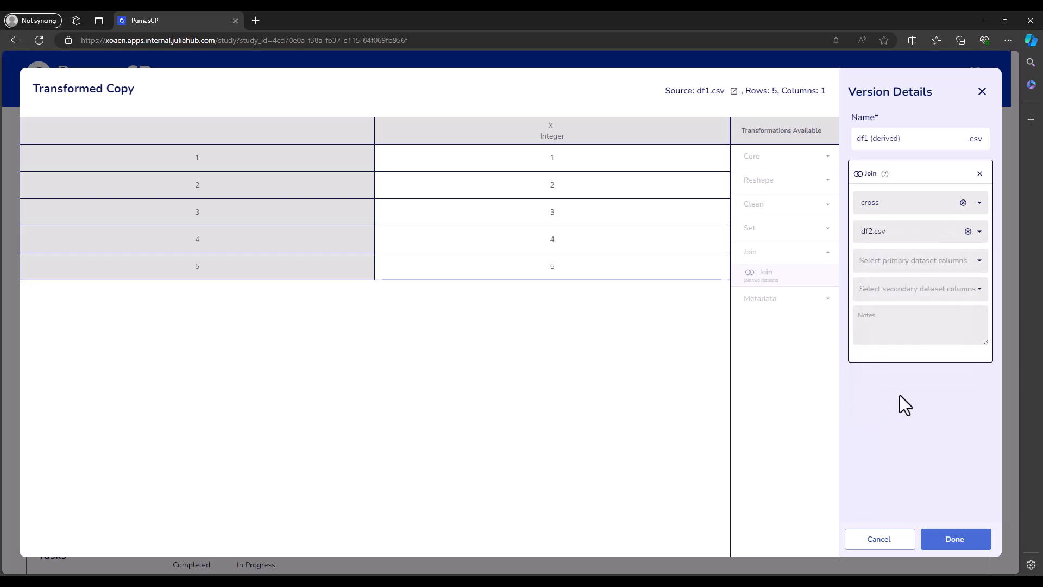
# Step: Set the cross join's primary column to X and secondary column to Y, and check the combined rows
pyautogui.click(911, 266)
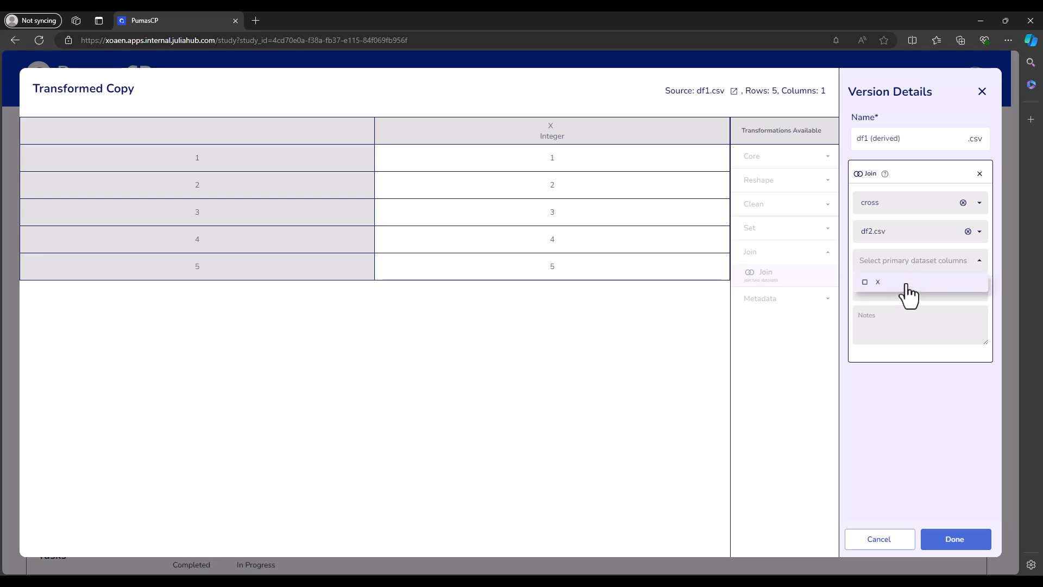
pyautogui.click(906, 283)
pyautogui.click(895, 380)
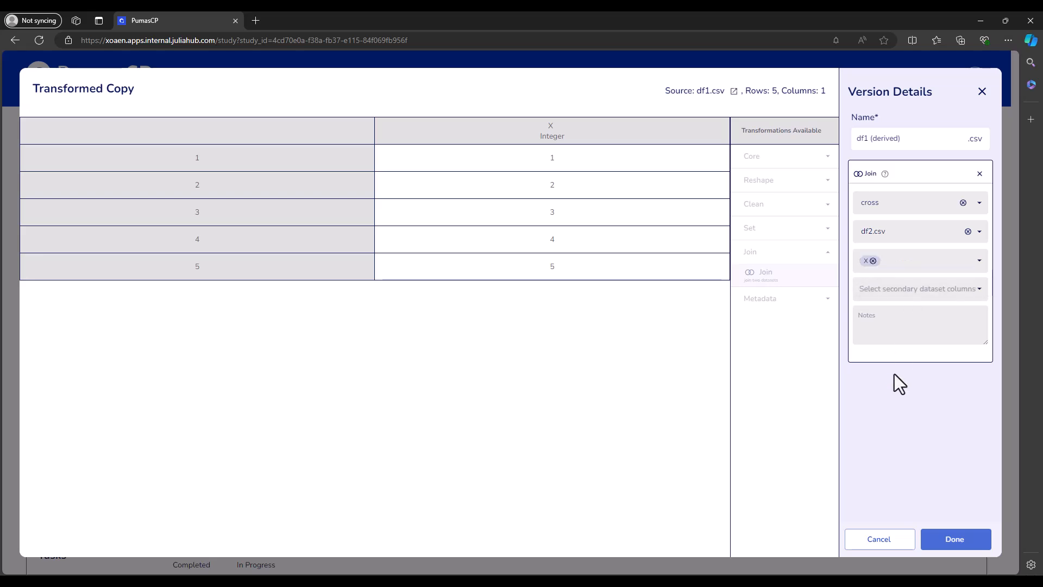
pyautogui.click(903, 298)
pyautogui.click(898, 313)
pyautogui.click(891, 409)
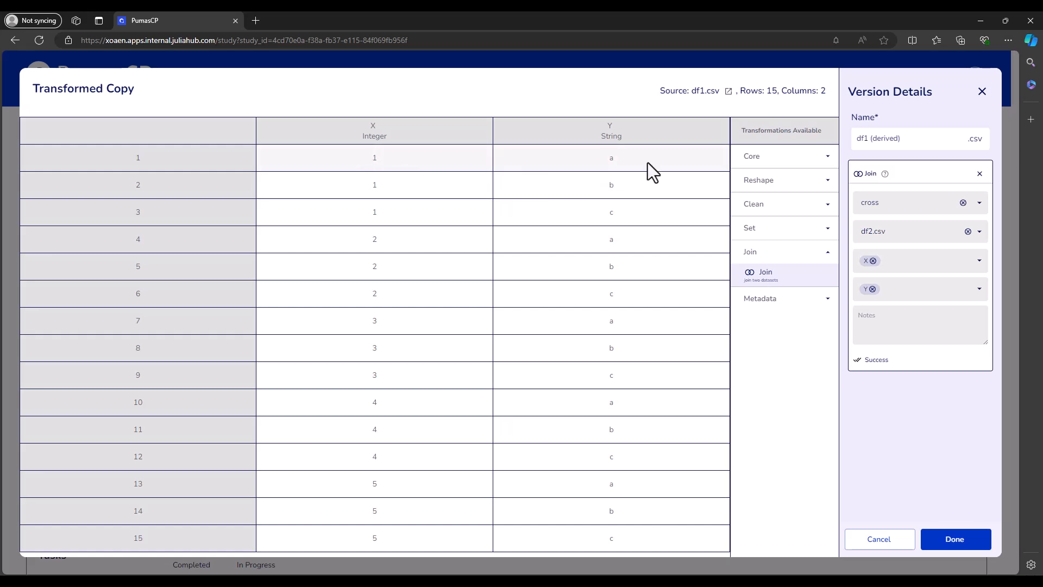
pyautogui.doubleClick(375, 159)
pyautogui.click(396, 164)
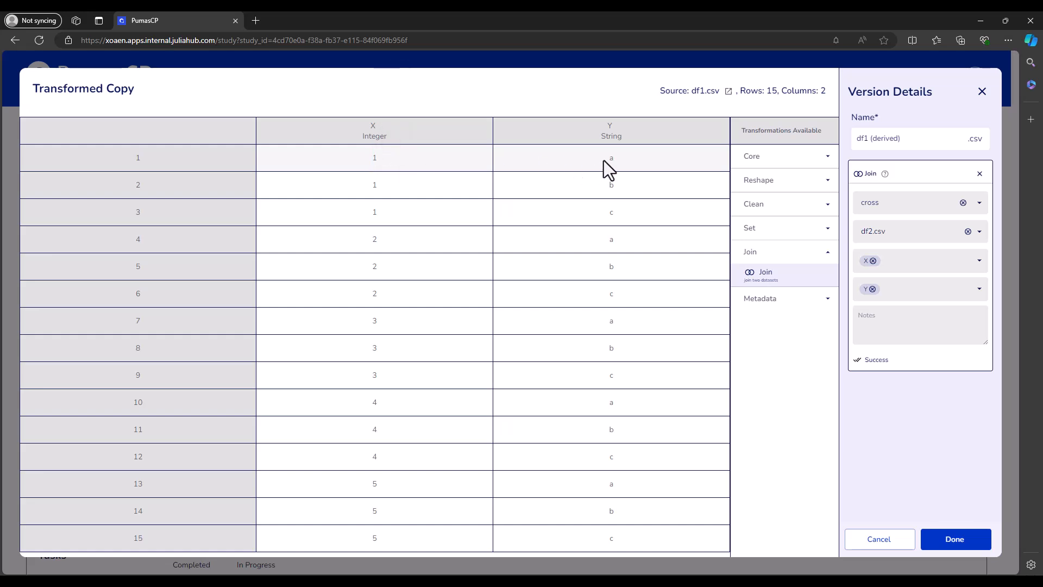